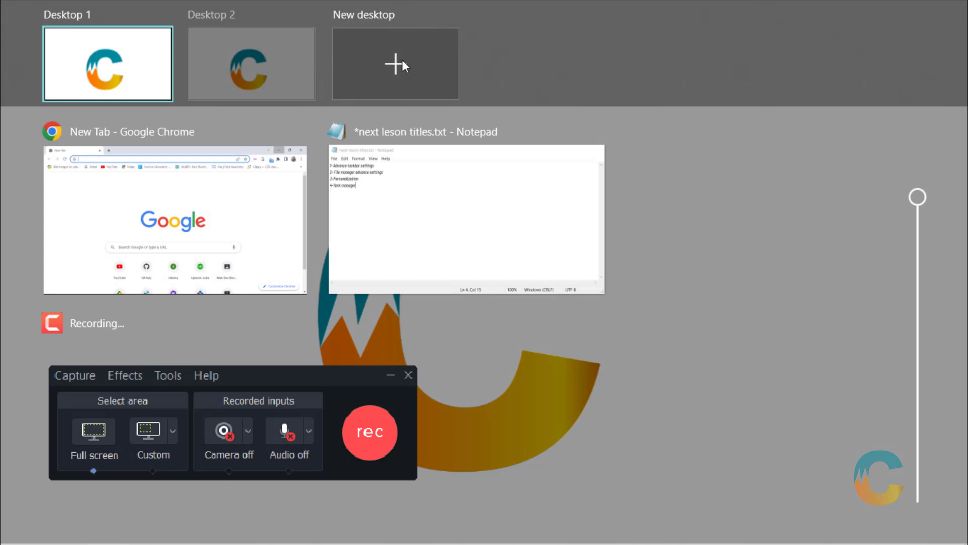
- Switch between Desktop 1 and Desktop 2 to compare their open windows, ending on Desktop 1
left_click(111, 68)
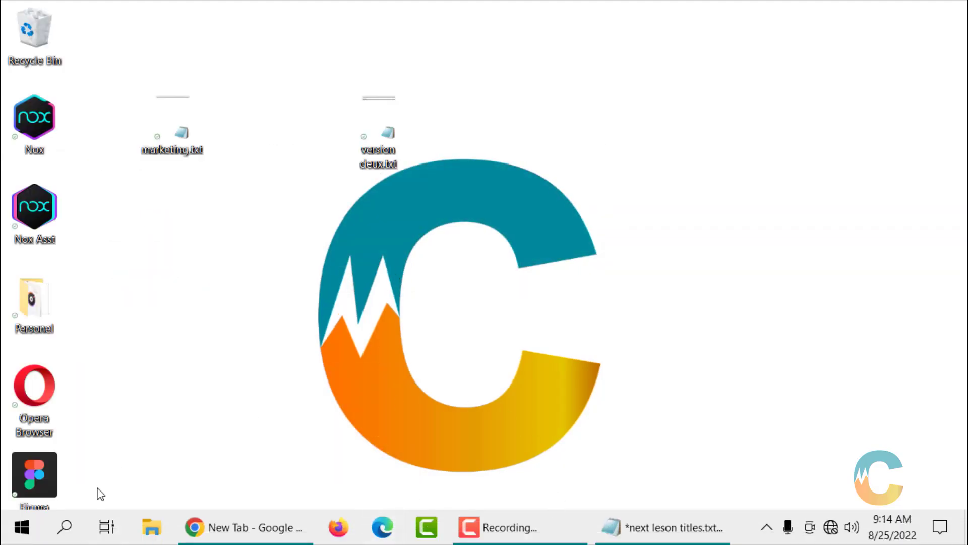
left_click(106, 527)
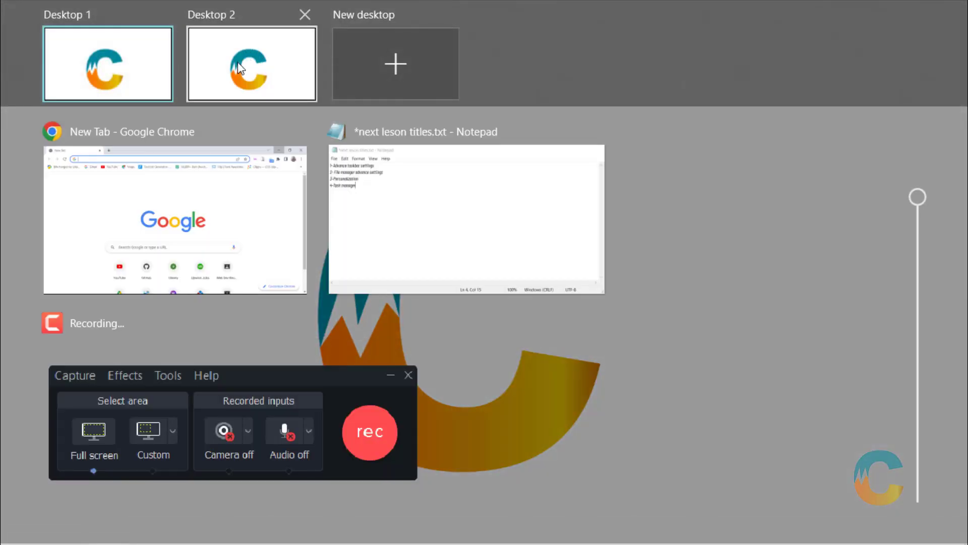
left_click(238, 67)
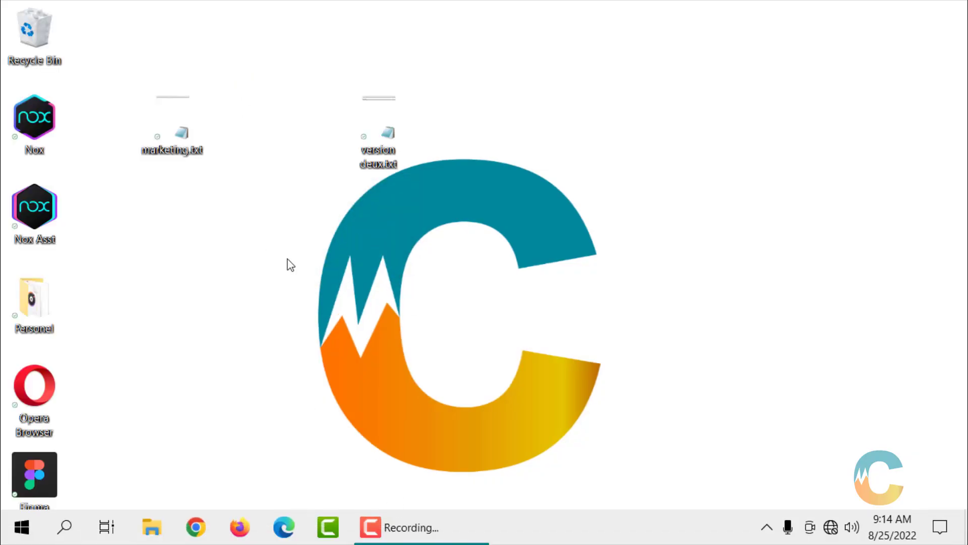
left_click(107, 527)
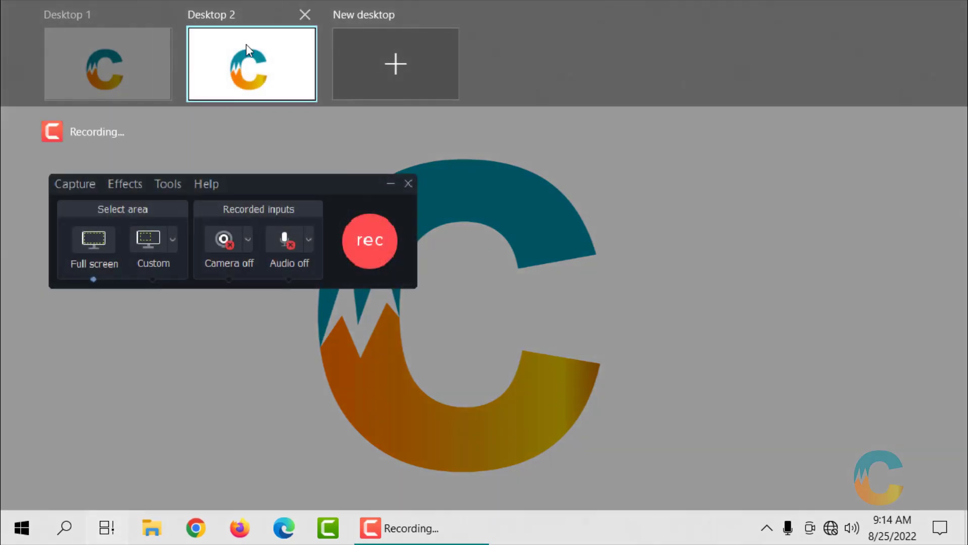
left_click(253, 71)
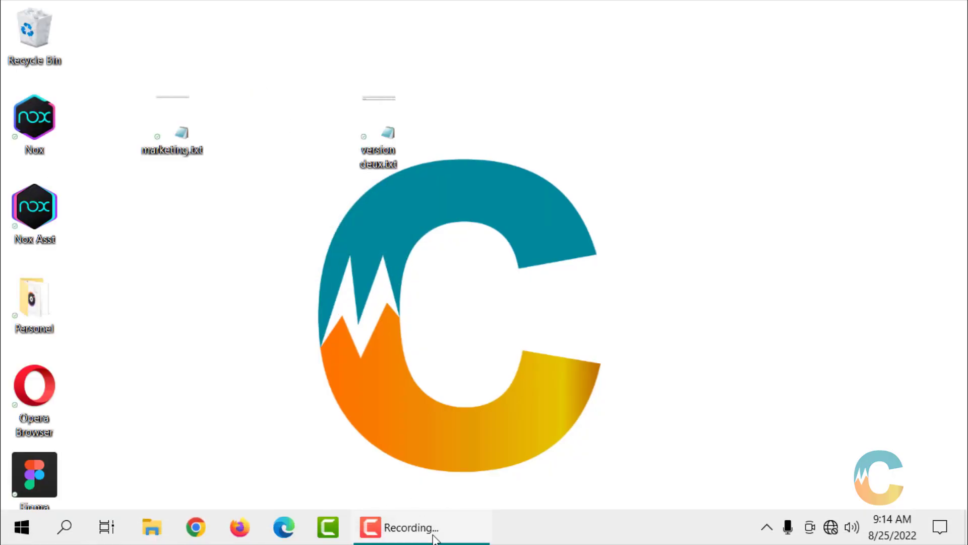
mouse_move(431, 538)
left_click(106, 527)
left_click(88, 83)
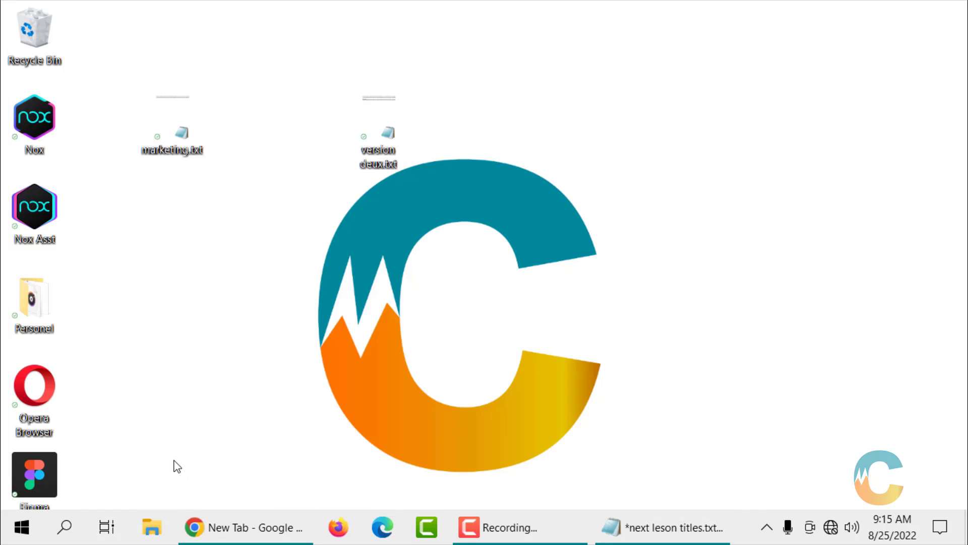
- Create a third virtual desktop and switch to it
left_click(106, 527)
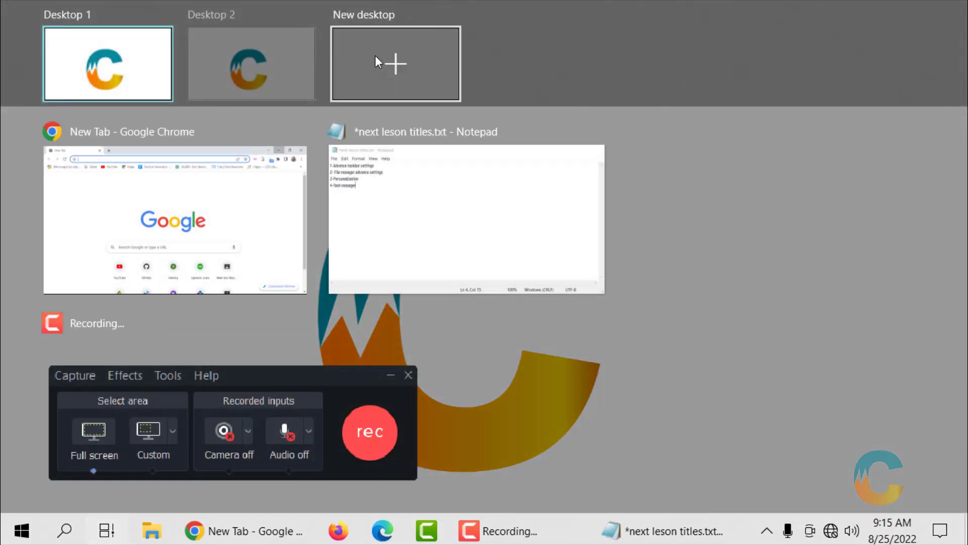
left_click(380, 70)
left_click(425, 70)
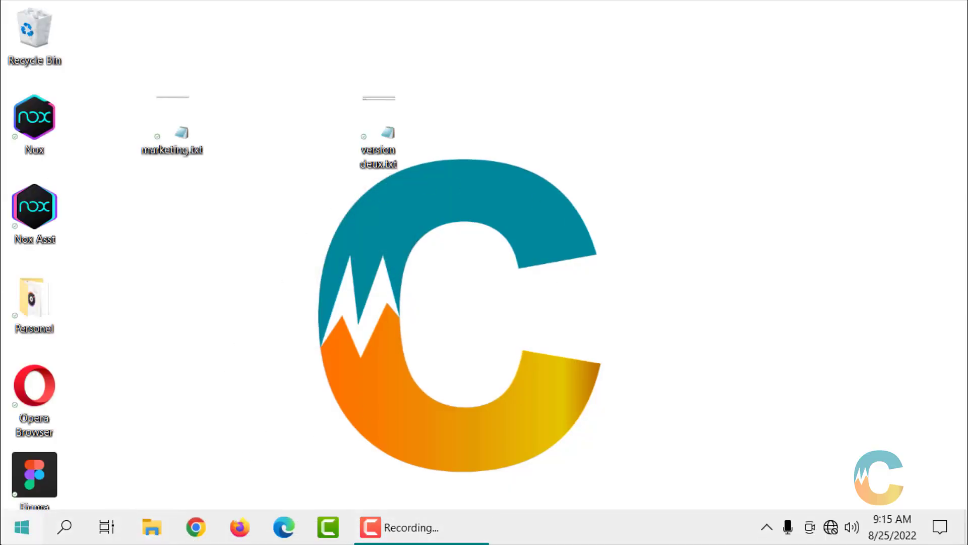
- Remove the virtual desktops Desktop 3 and Desktop 2, leaving only the first one
left_click(106, 527)
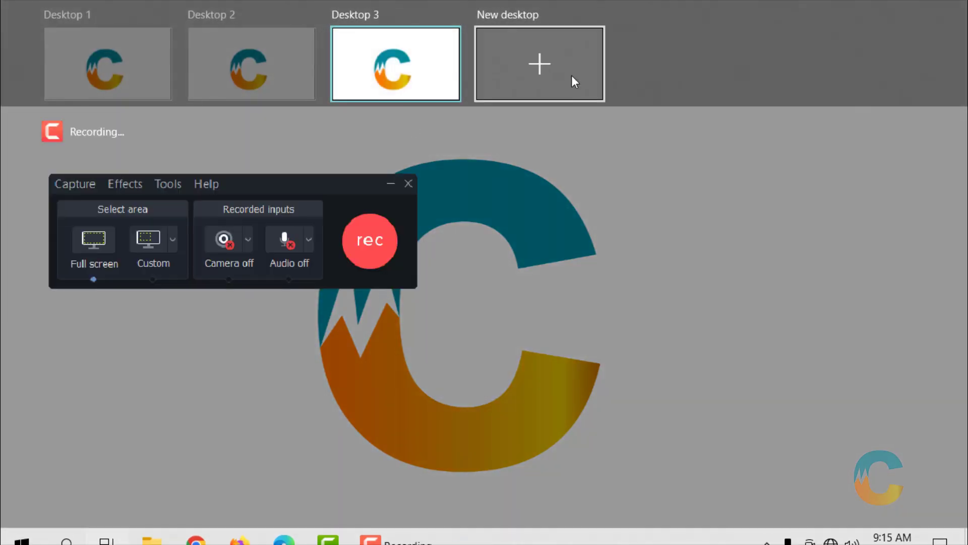
left_click(448, 14)
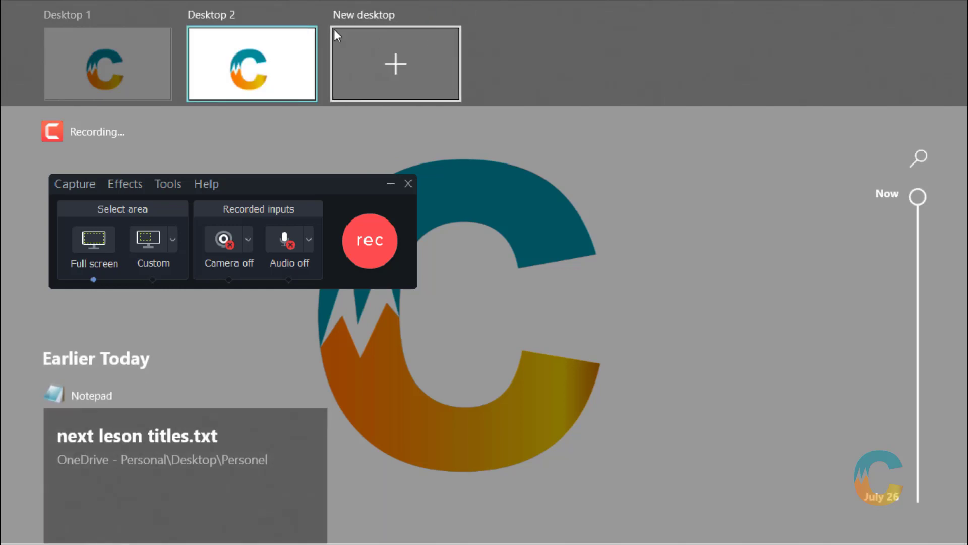
left_click(305, 15)
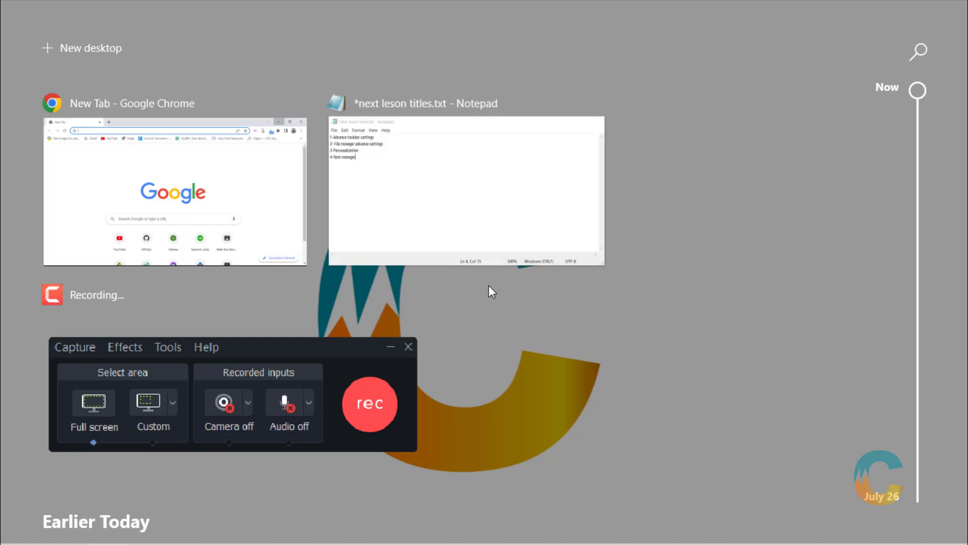
- Bring up the Chrome window and the Notepad lesson titles from the remaining desktop, minimizing each after viewing
left_click(190, 207)
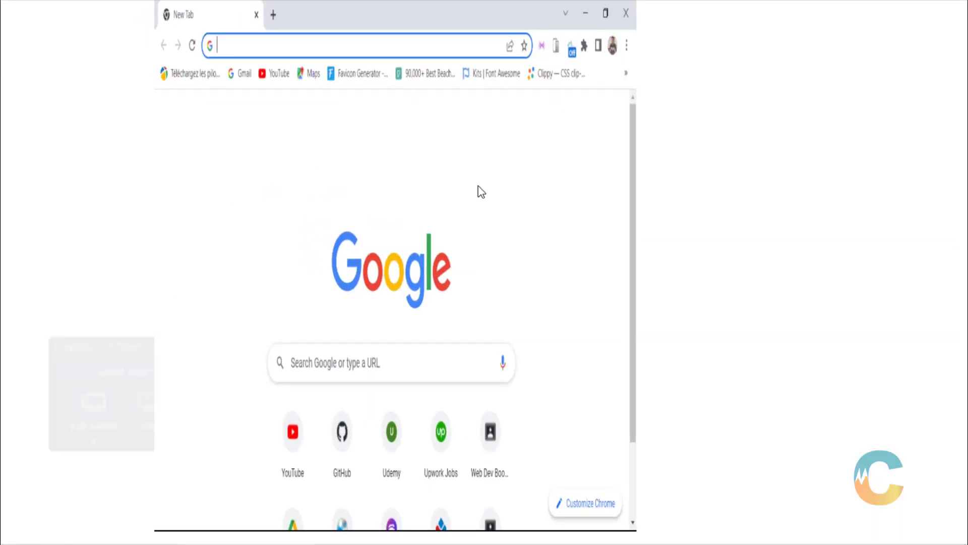
left_click(873, 7)
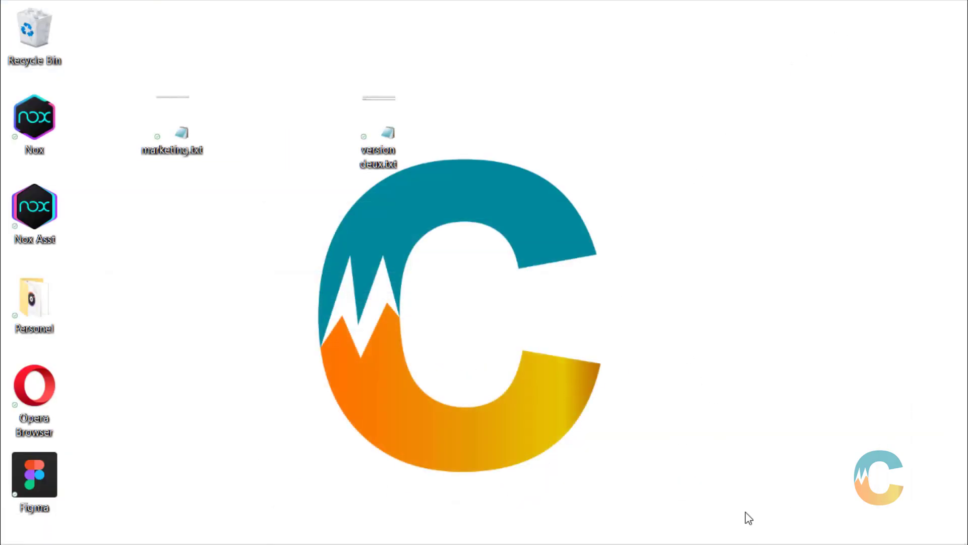
mouse_move(750, 544)
left_click(631, 534)
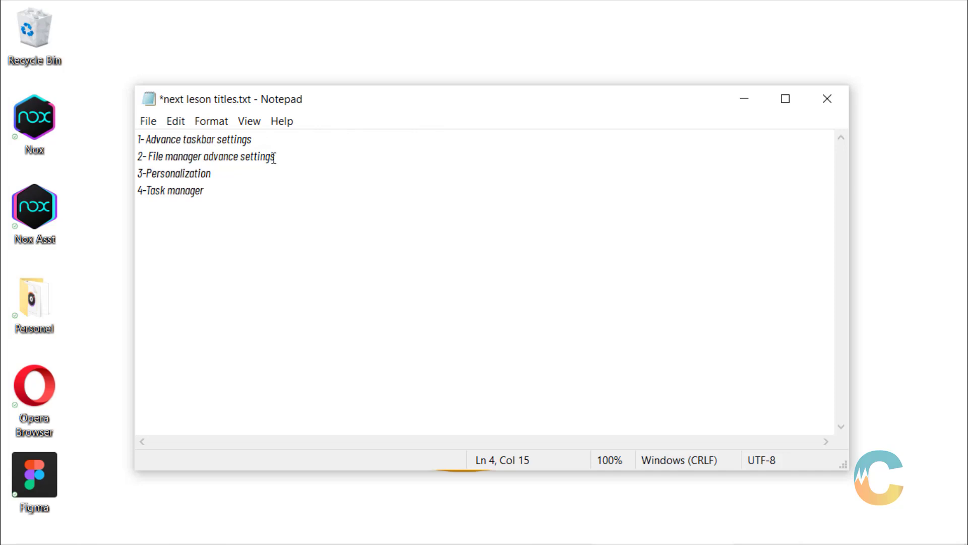
left_click(744, 98)
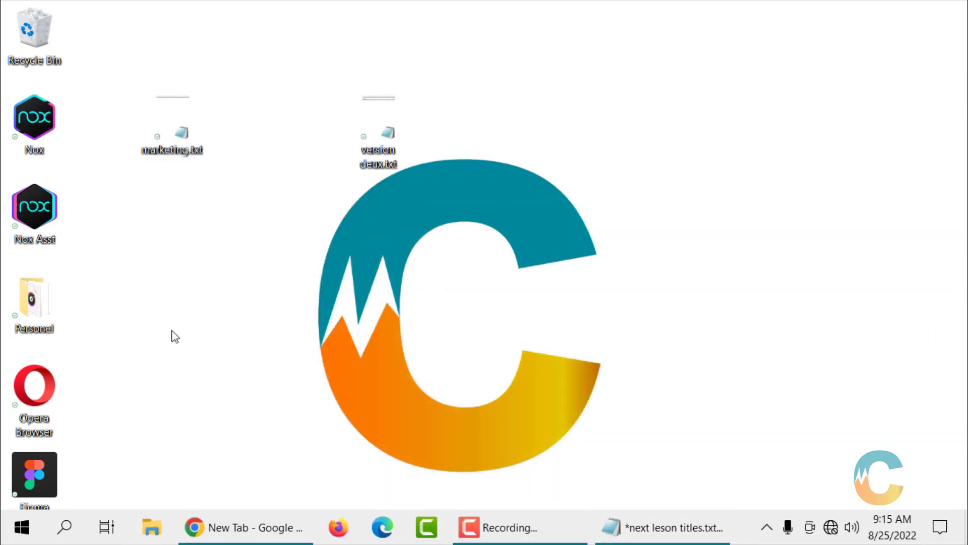
- Open the Personel folder and select next leson titles.txt, Rick Ross - Rich forever.mp3 and website-software-header.jpg together
double_click(35, 302)
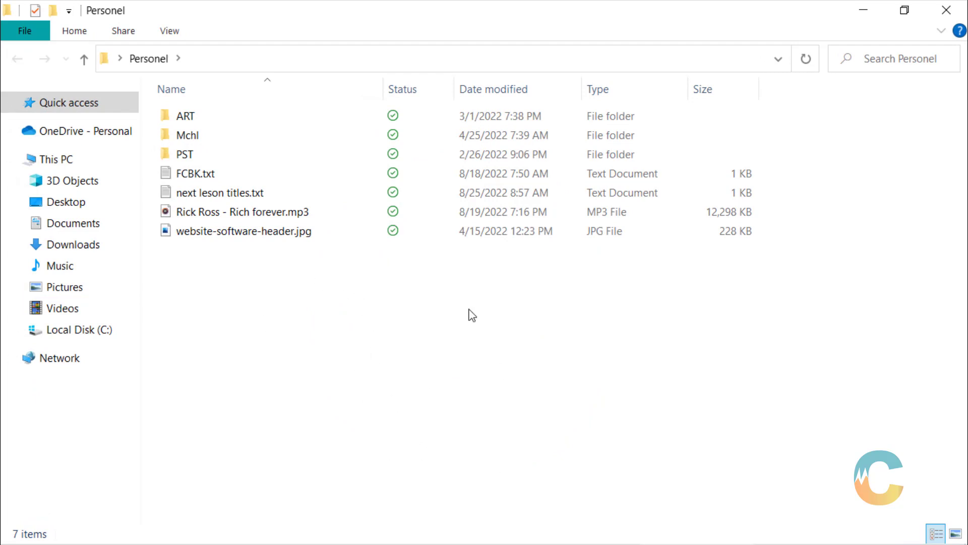
left_click(124, 31)
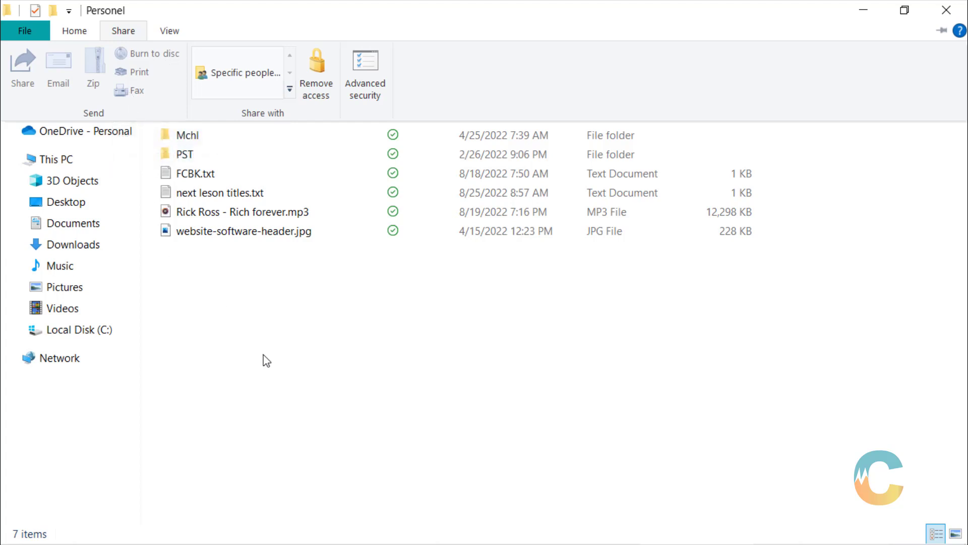
left_click(267, 204)
left_click(272, 210)
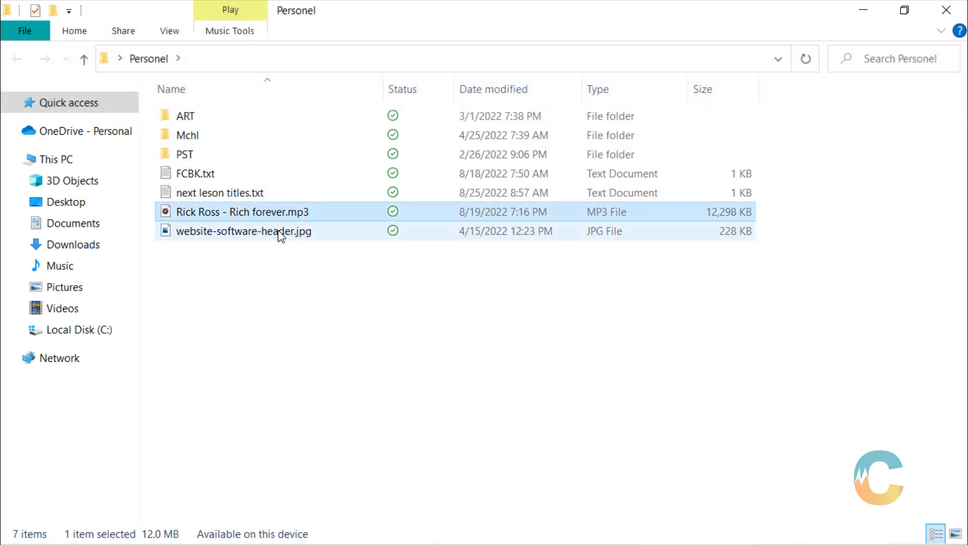
left_click(277, 232, "ctrl")
left_click(261, 195, "ctrl")
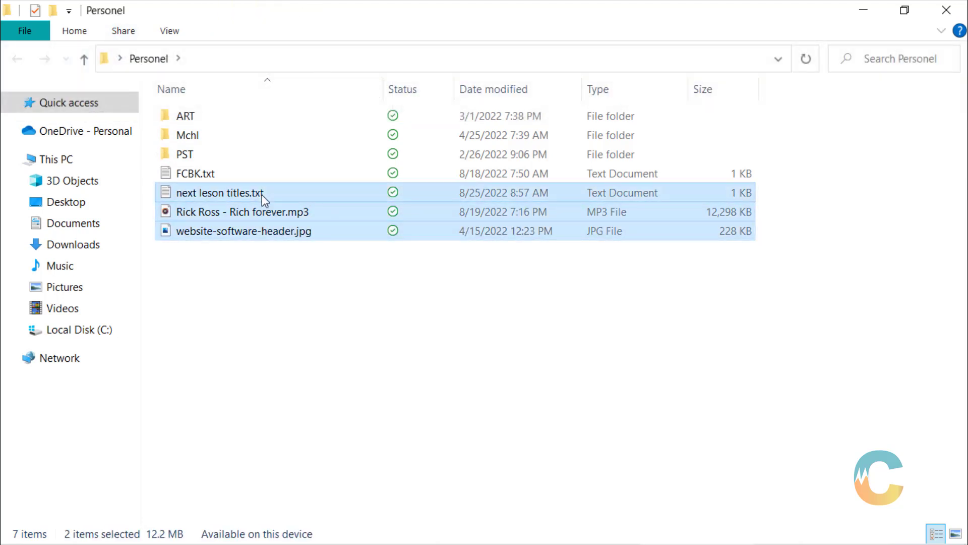
- View the Share dialog for the three selected files, dismiss it, and examine the other sharing commands
left_click(128, 33)
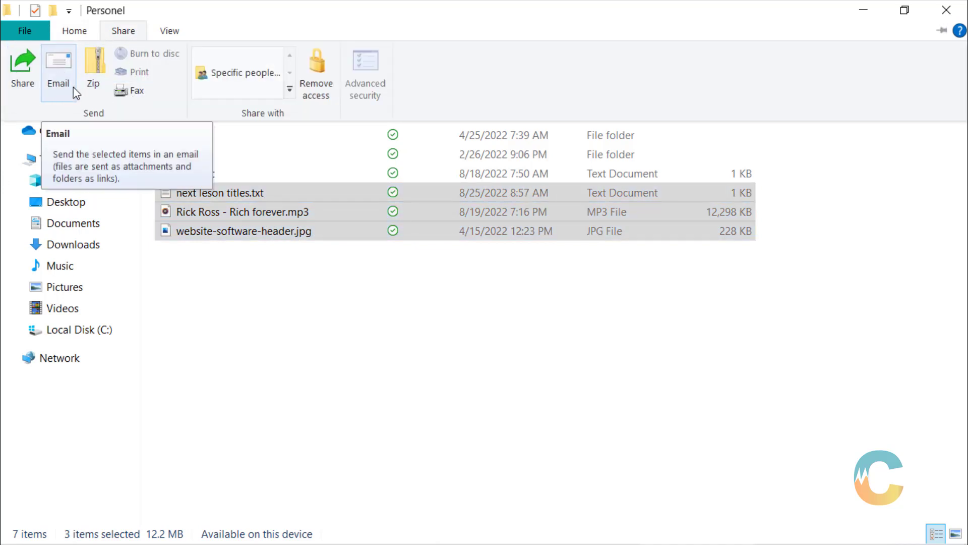
left_click(30, 79)
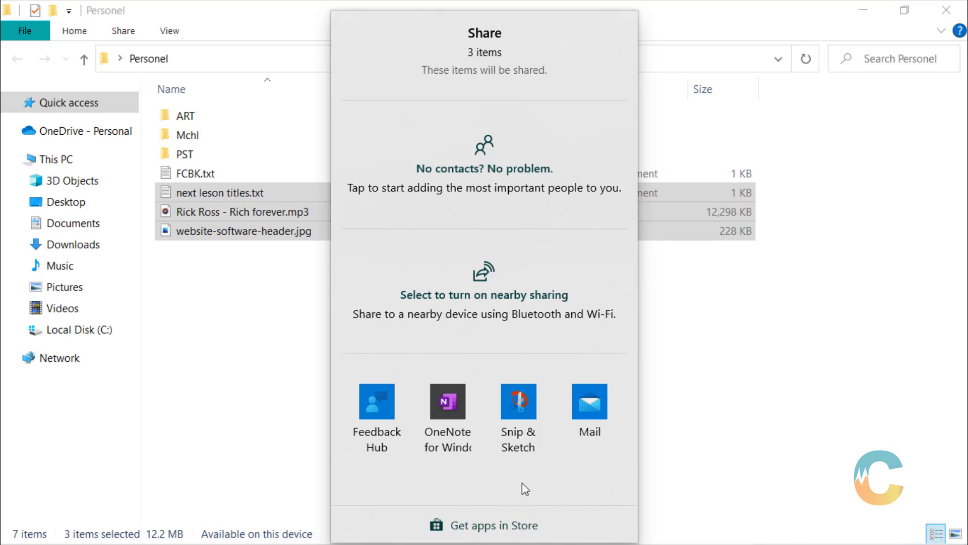
left_click(779, 391)
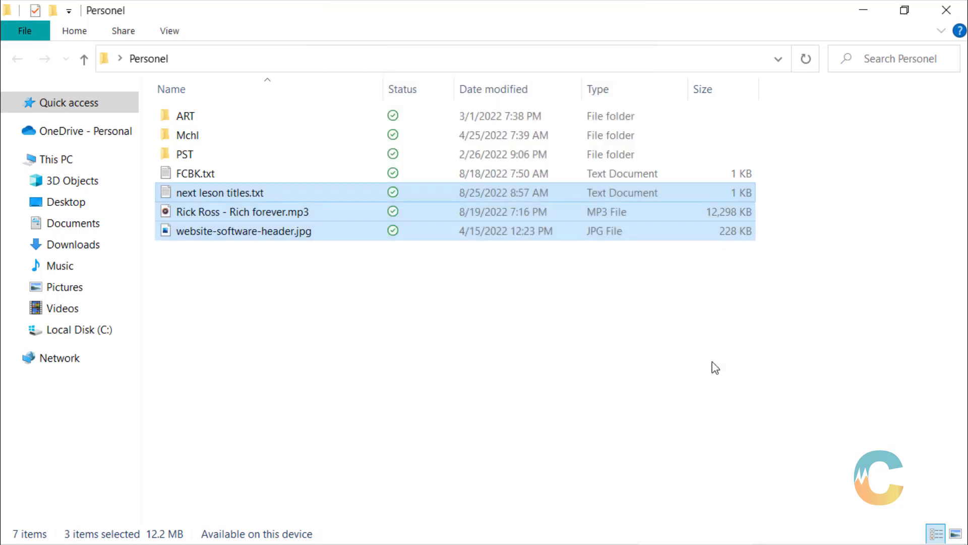
left_click(124, 31)
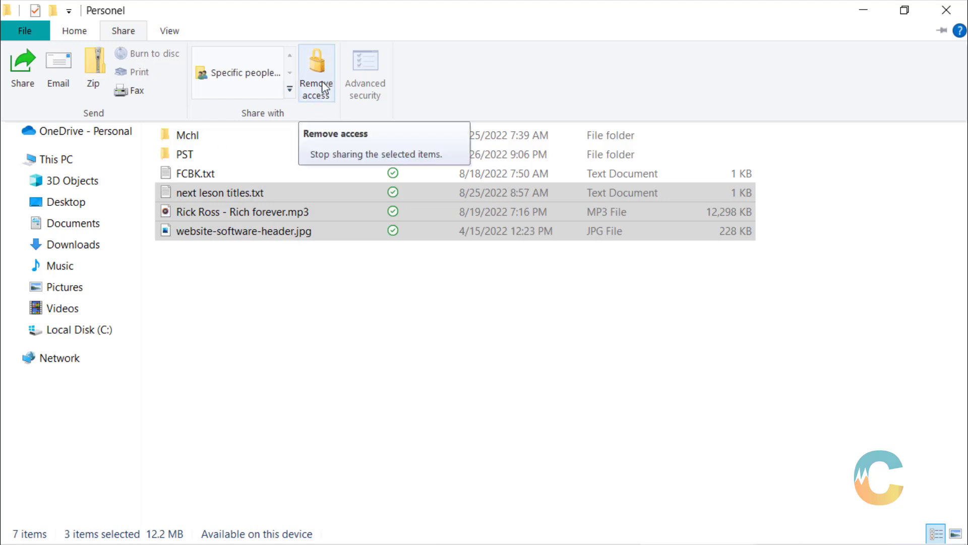
key("Escape")
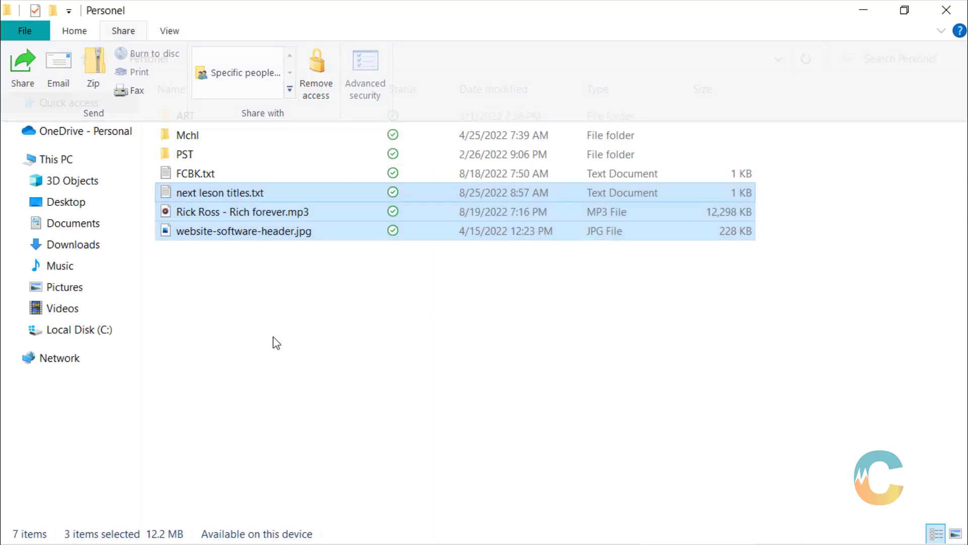
- Turn on the Preview pane and preview the contents of next leson titles.txt
left_click(171, 34)
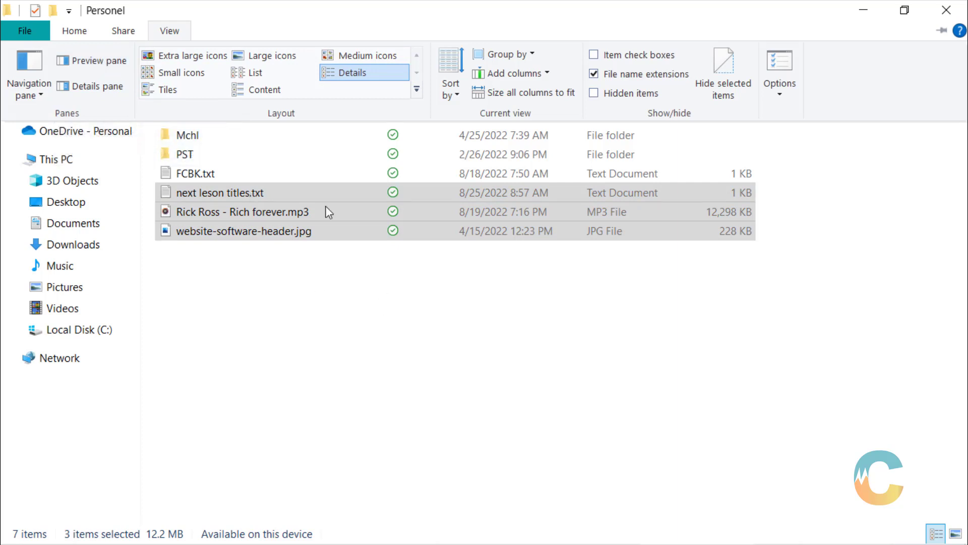
left_click(88, 68)
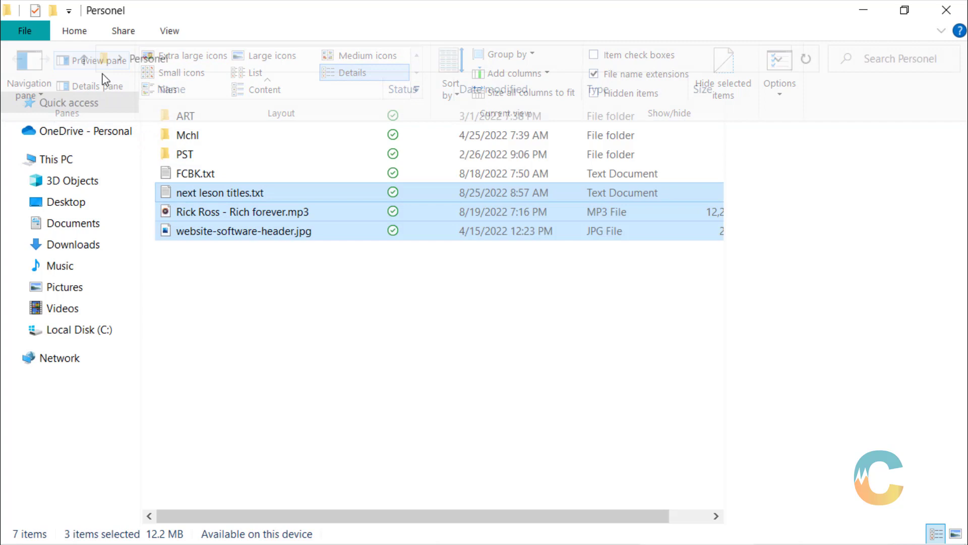
left_click(314, 339)
left_click(291, 194)
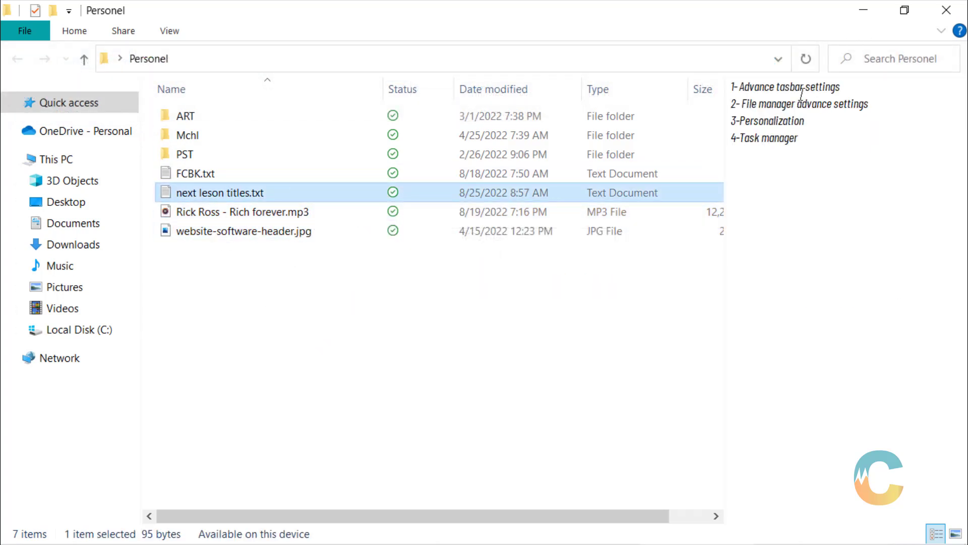
left_click(761, 93)
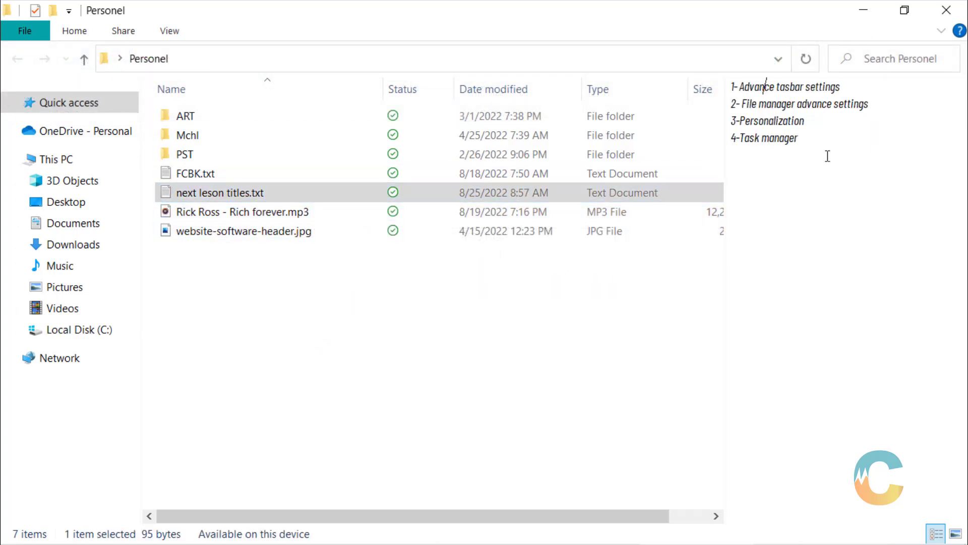
- Preview the MP3 file, website-software-header.jpg and next leson titles.txt in turn, finishing on the JPG image
left_click(297, 214)
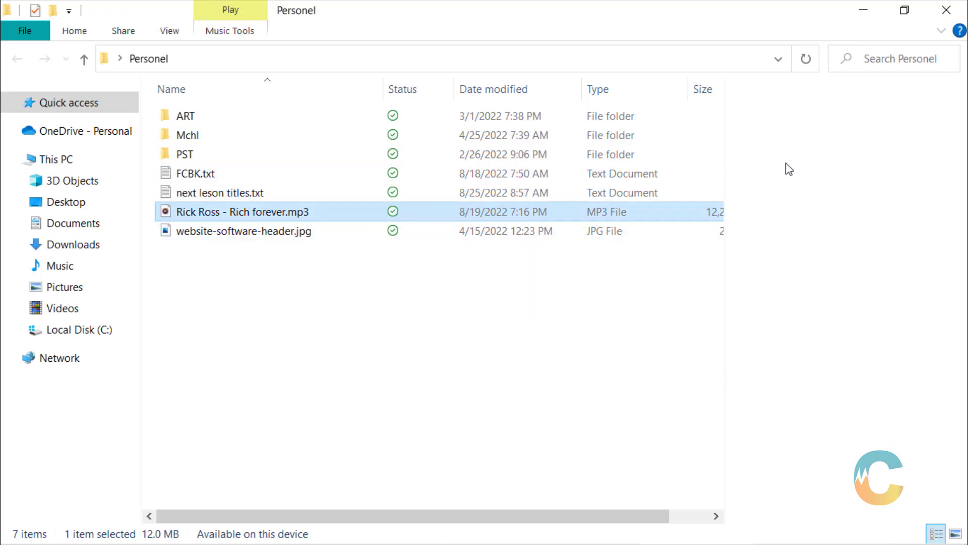
left_click(429, 319)
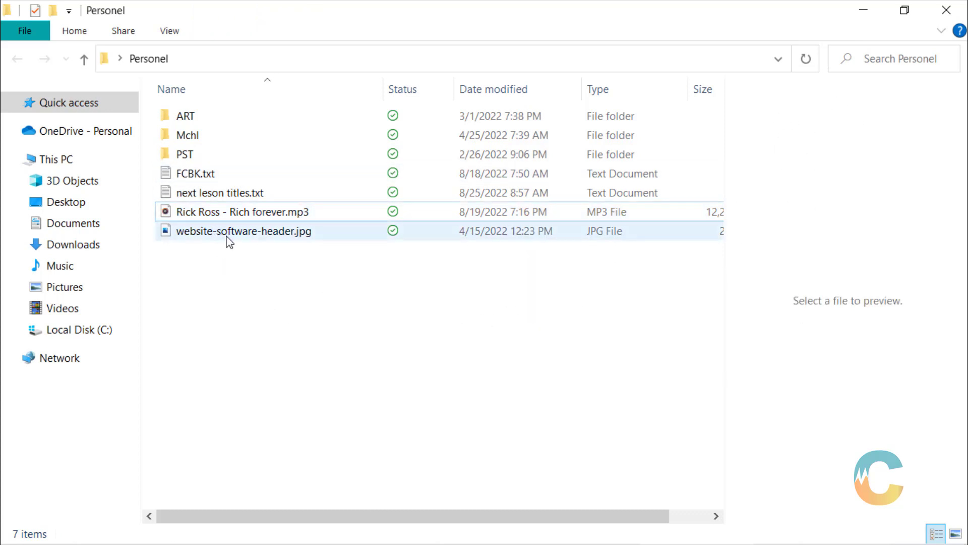
left_click(215, 236)
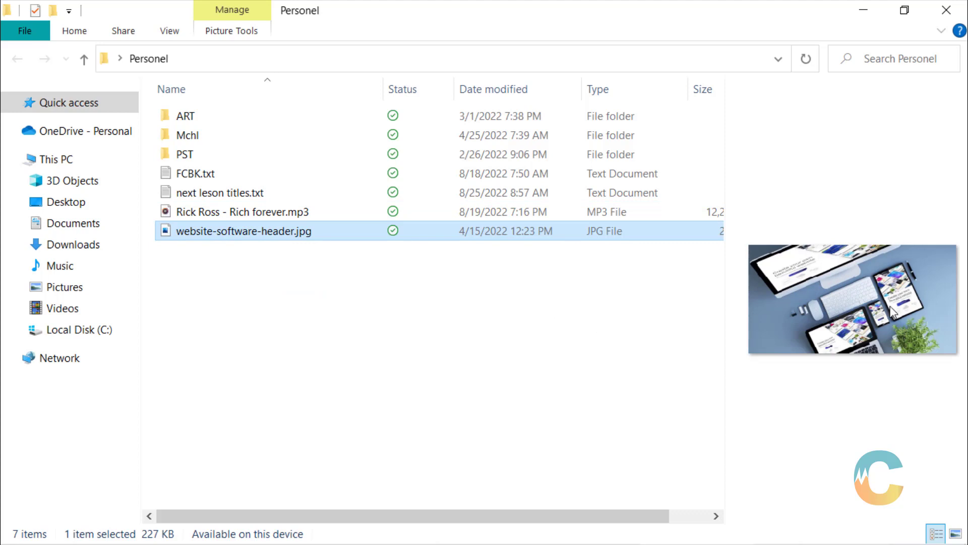
left_click(295, 195)
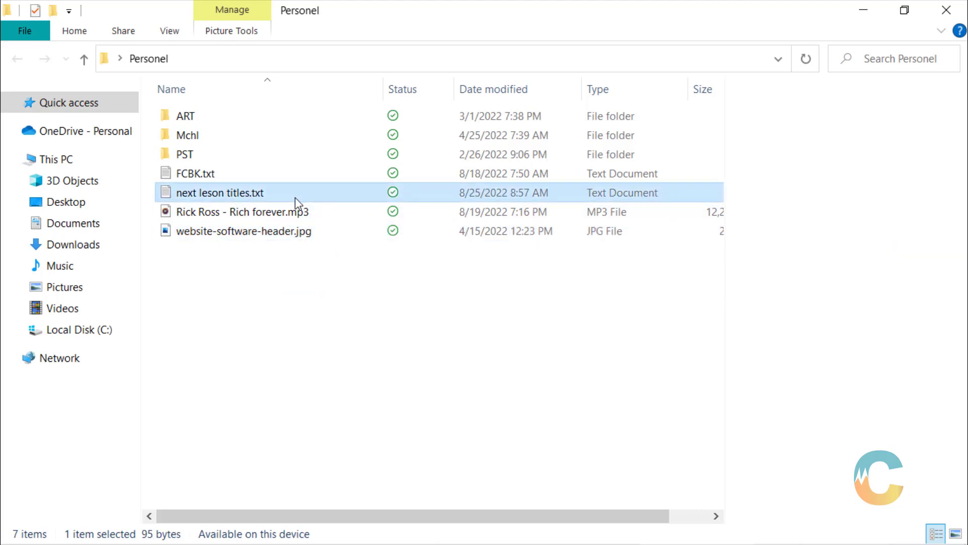
left_click(308, 232)
left_click(296, 196)
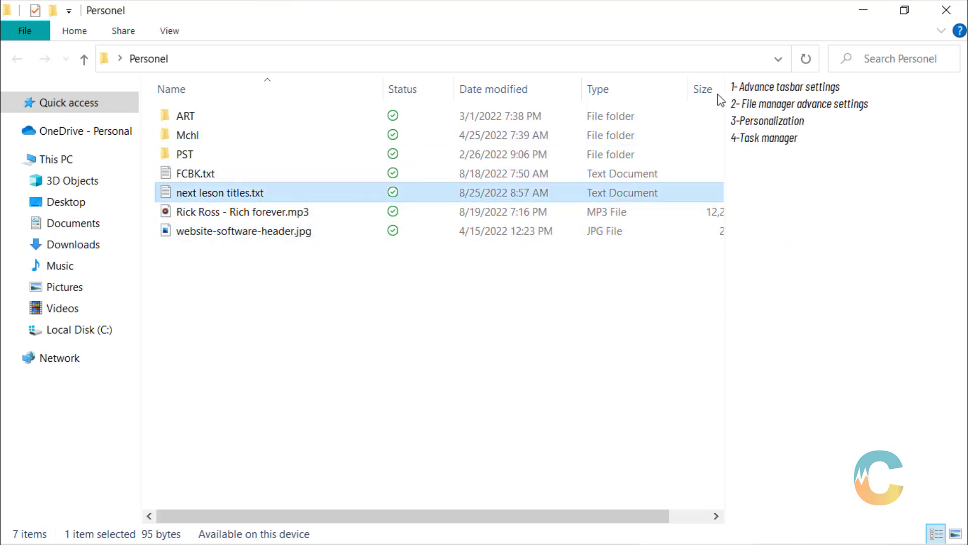
left_click(283, 235)
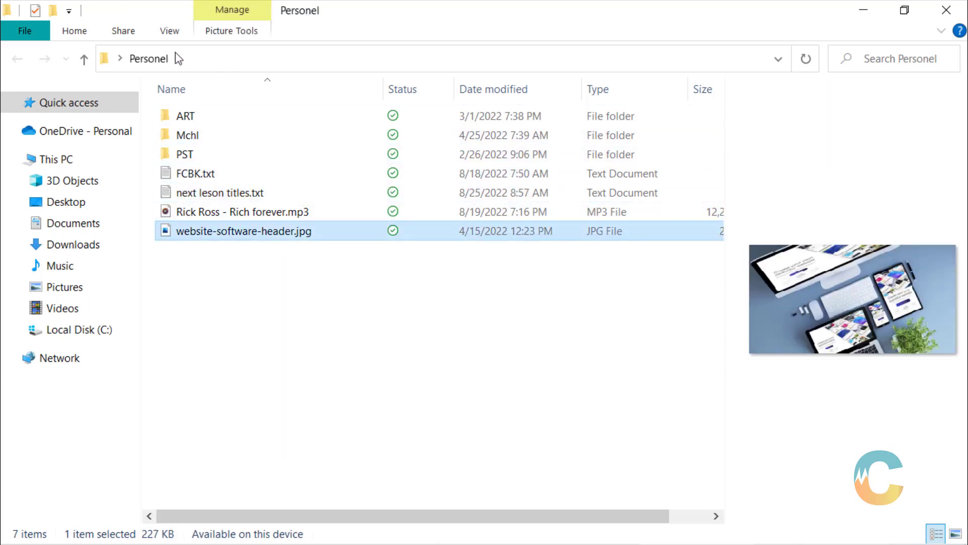
- Replace the Preview pane with the Details pane and view the details of the MP3 file and next leson titles.txt
left_click(171, 37)
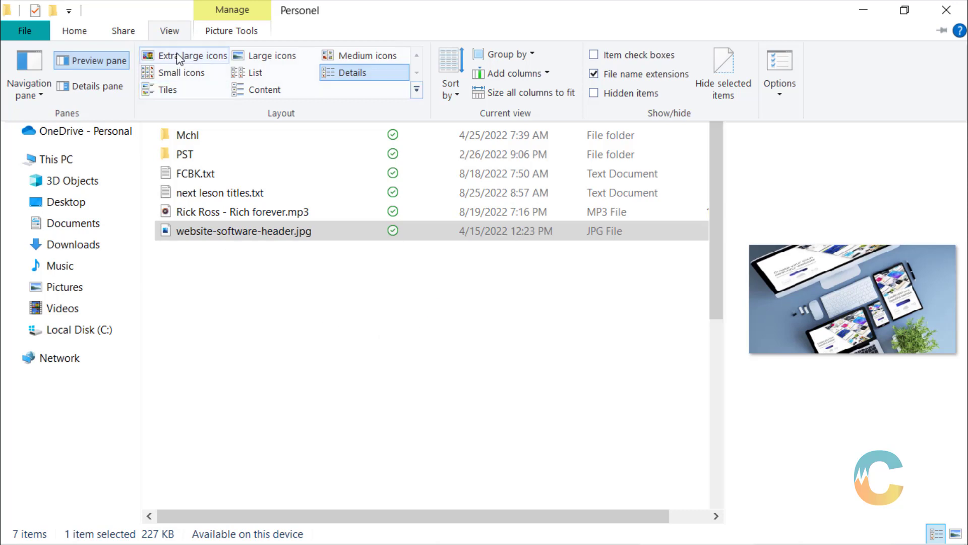
left_click(103, 62)
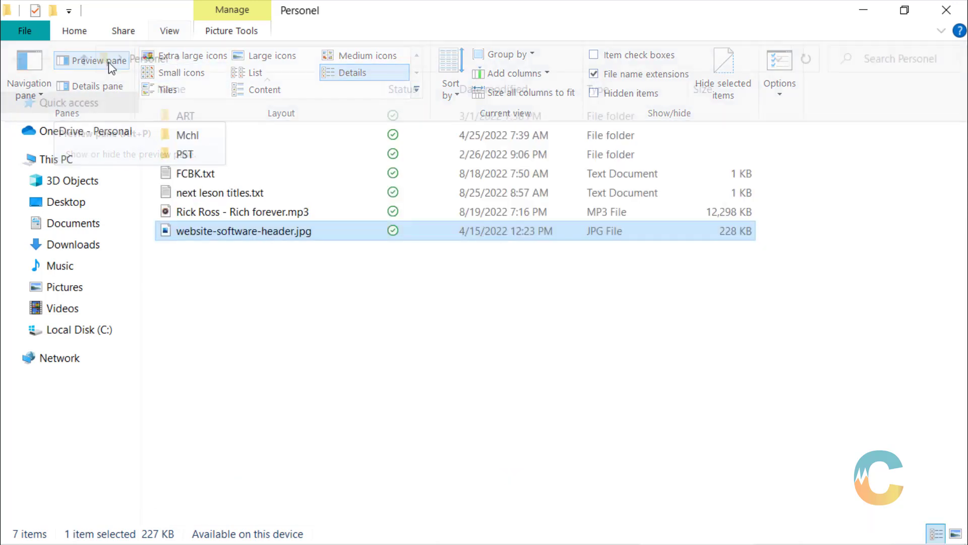
left_click(170, 31)
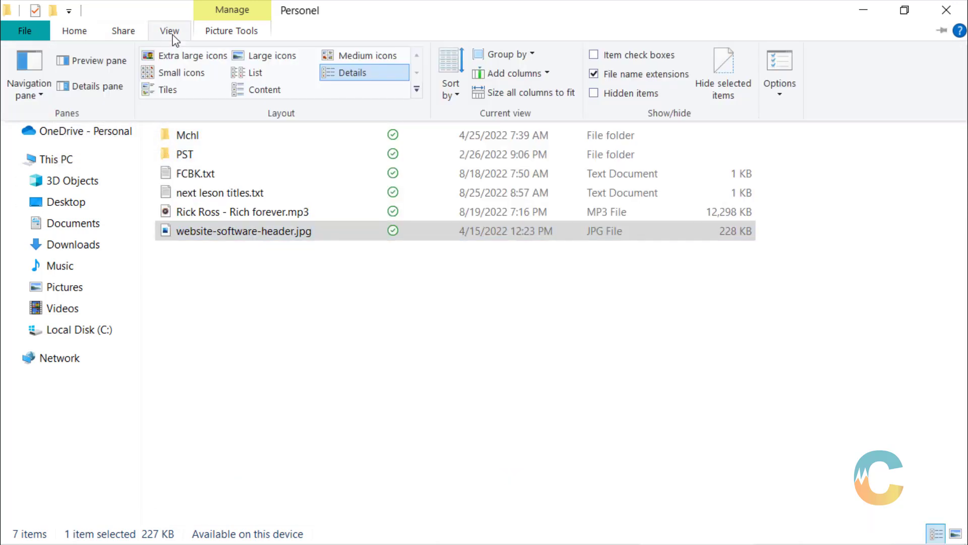
left_click(90, 87)
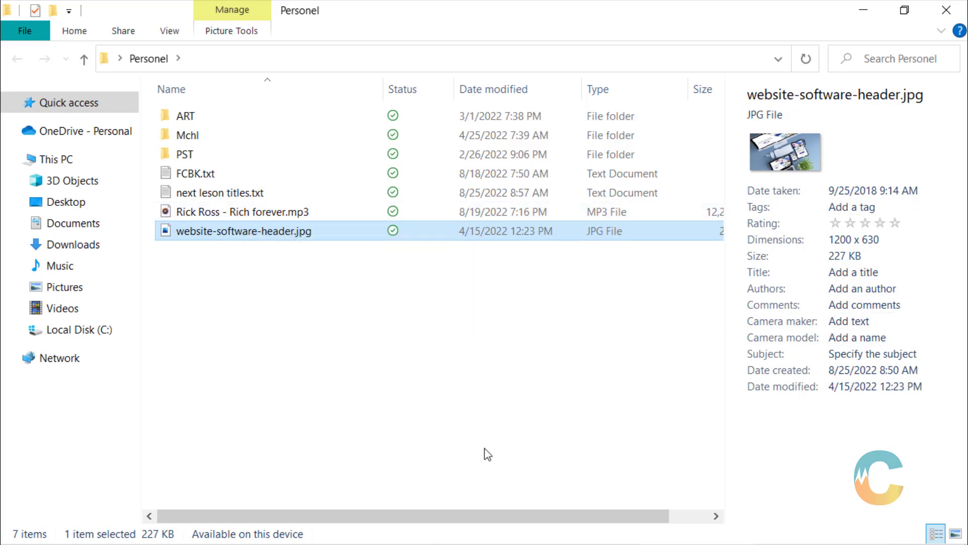
left_click(276, 213)
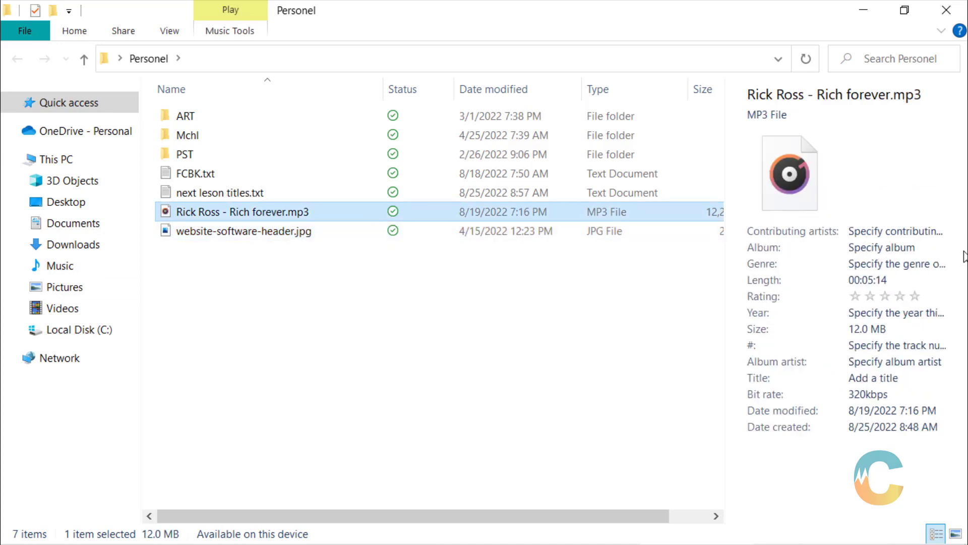
left_click(197, 194)
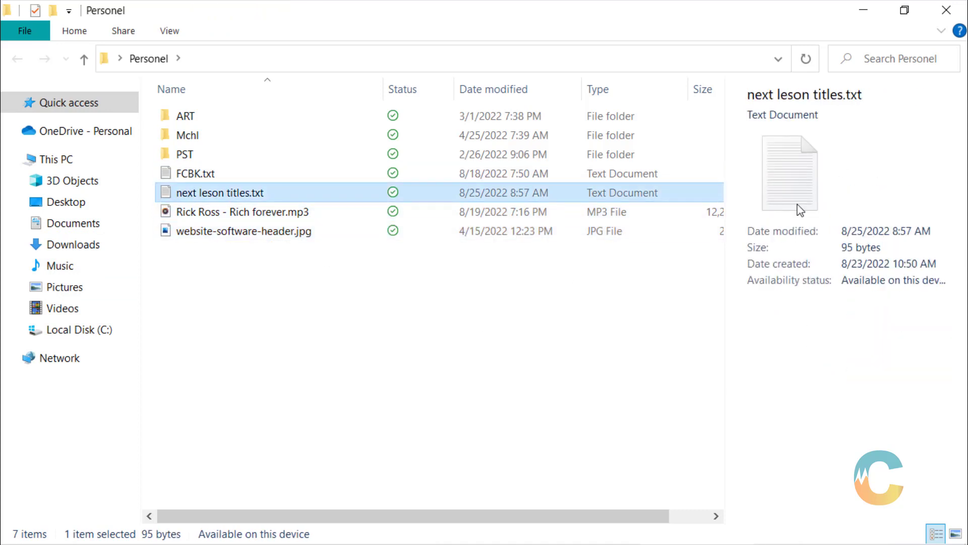
- View the Properties dialog of next leson titles.txt and close it
right_click(347, 194)
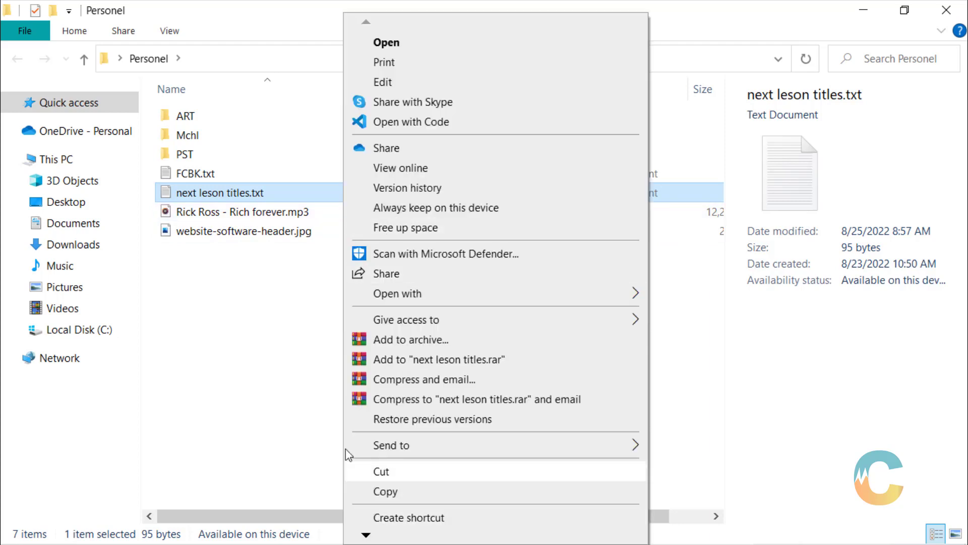
mouse_move(366, 536)
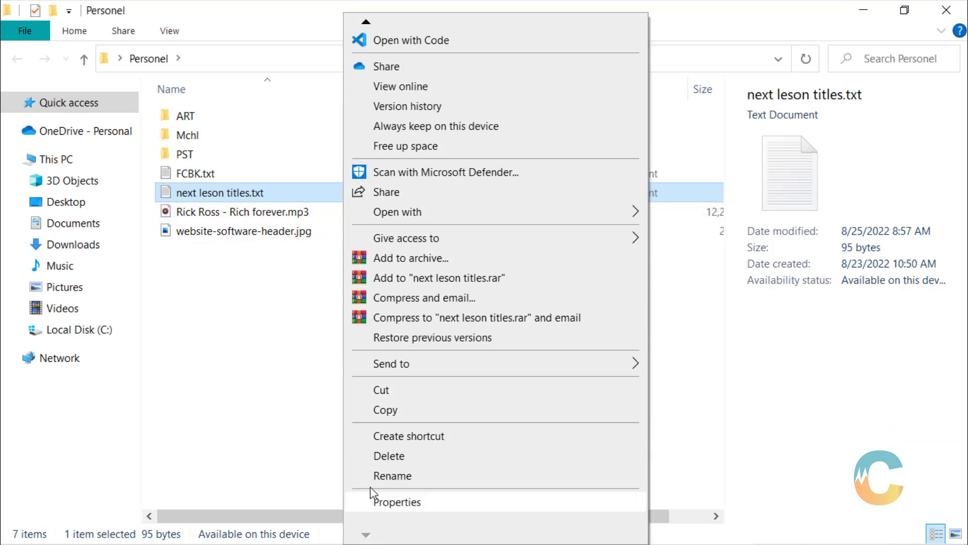
left_click(387, 502)
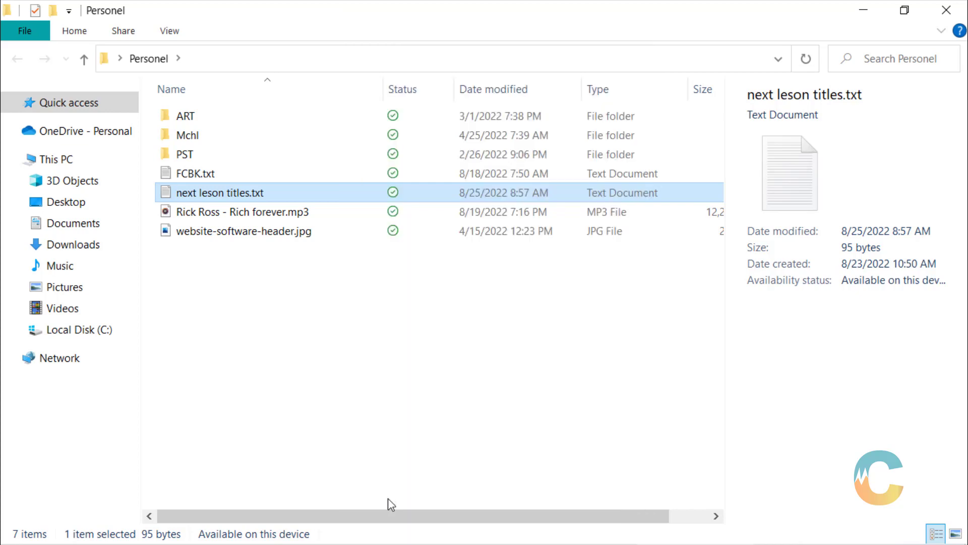
left_click(676, 104)
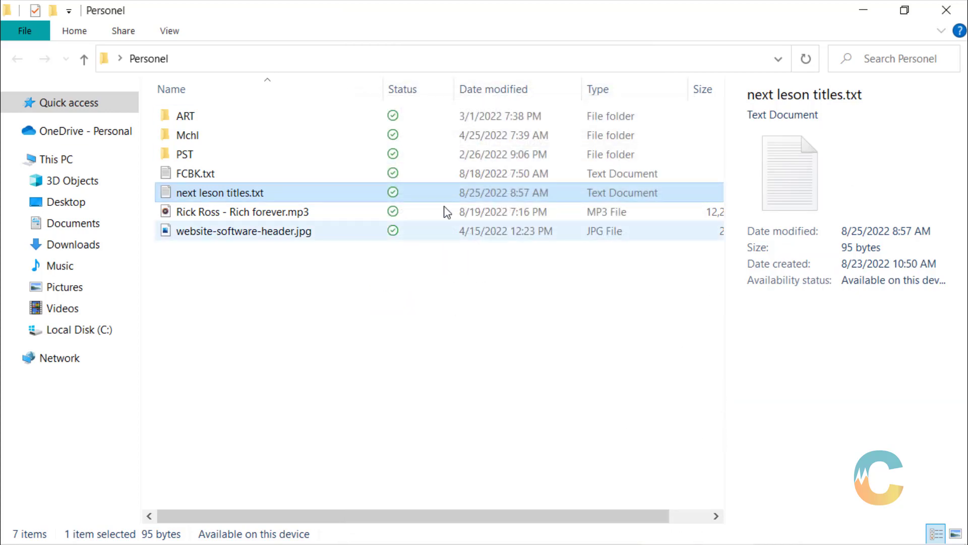
- View the details of the MP3 file and website-software-header.jpg in turn, and clear the selection
left_click(339, 212)
left_click(322, 241)
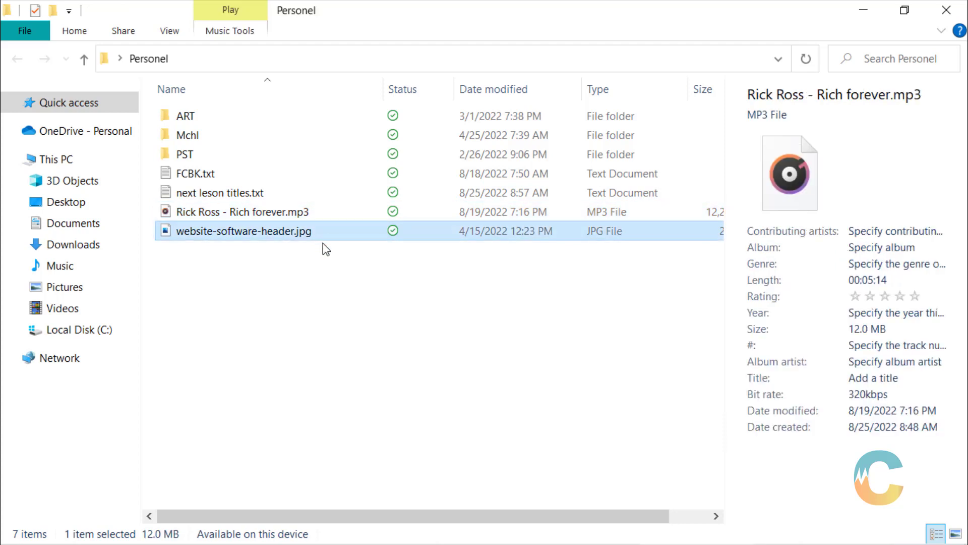
left_click(387, 412)
- Try the Extra large icons, Small icons and Tiles layouts in the Personel folder
left_click(169, 31)
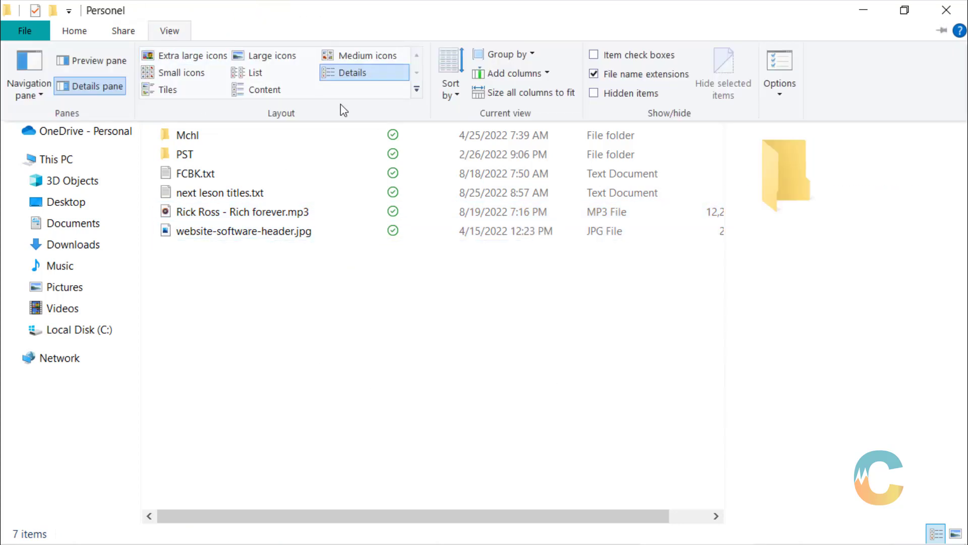
left_click(185, 58)
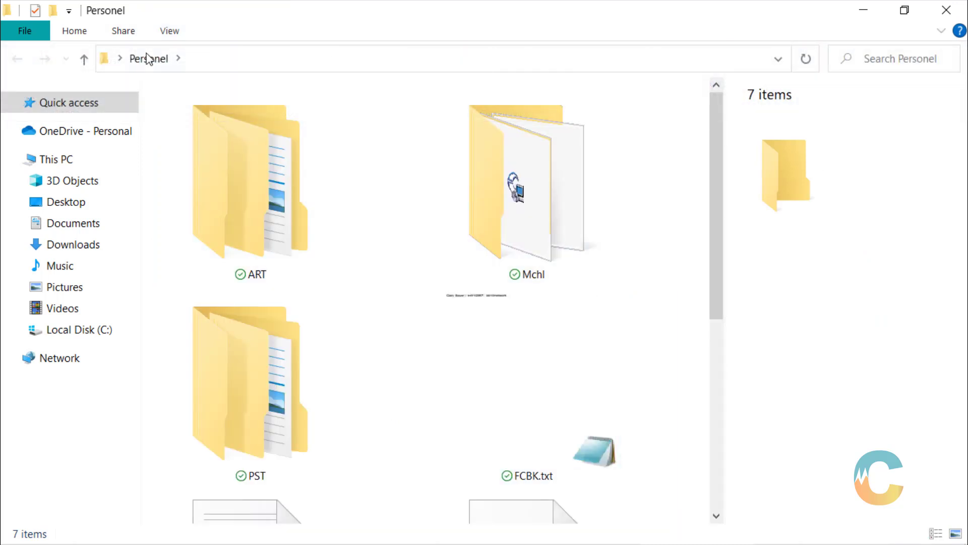
left_click(170, 31)
left_click(188, 73)
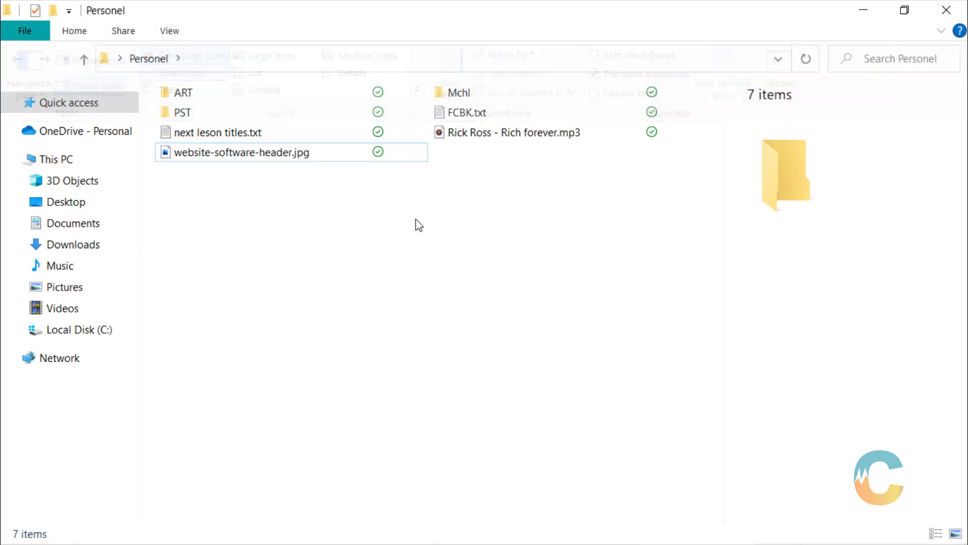
left_click(166, 31)
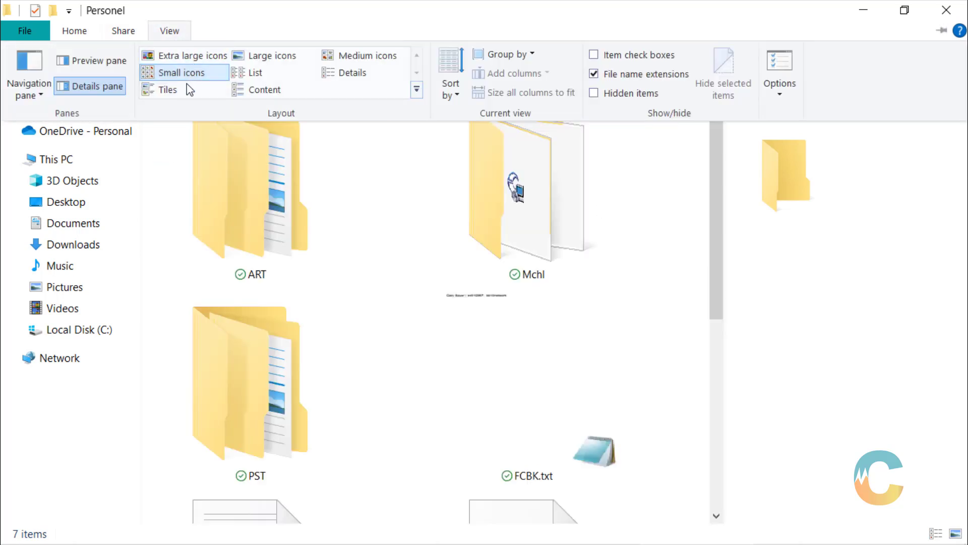
left_click(188, 90)
left_click(179, 31)
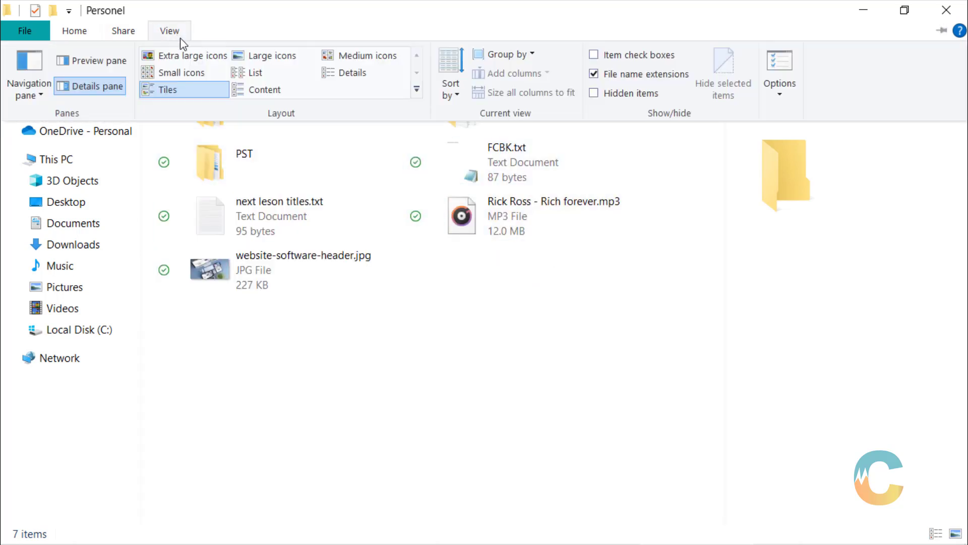
left_click(189, 89)
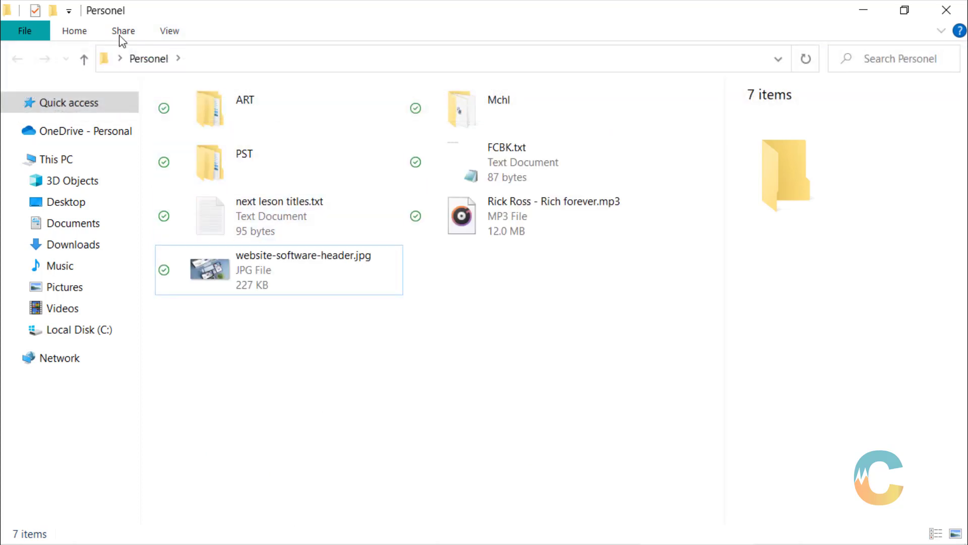
- Set the Personel folder to the Tiles layout and turn off the Details pane
left_click(173, 34)
left_click(365, 384)
left_click(169, 30)
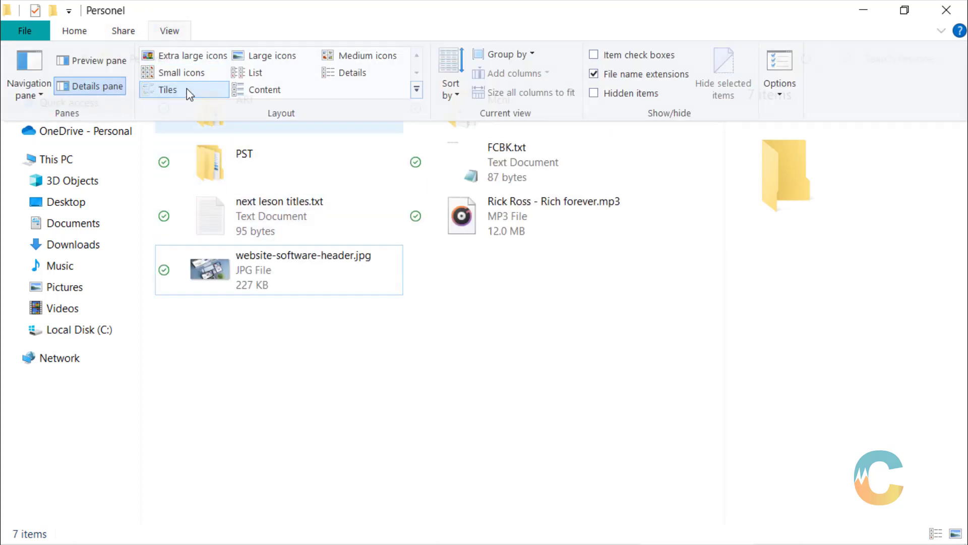
left_click(190, 92)
left_click(171, 32)
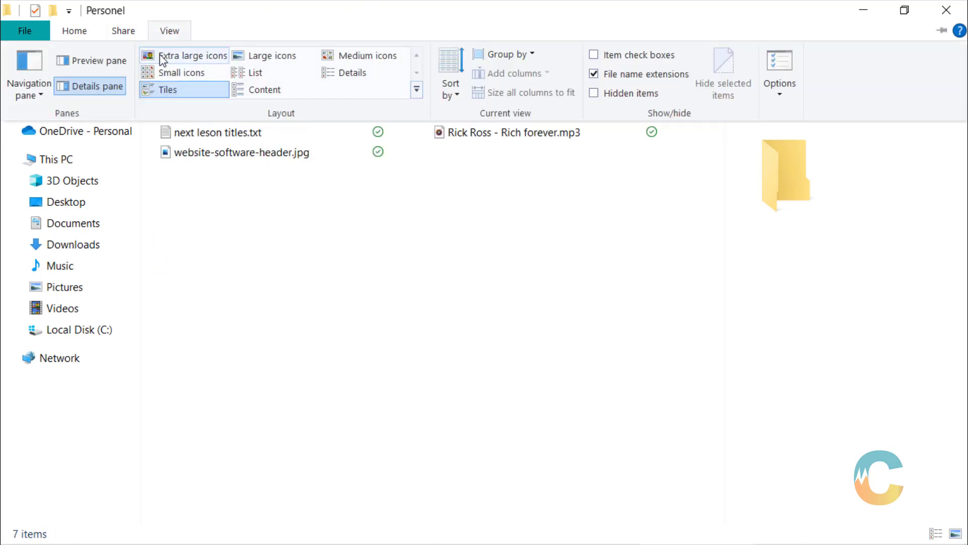
left_click(170, 32)
left_click(171, 30)
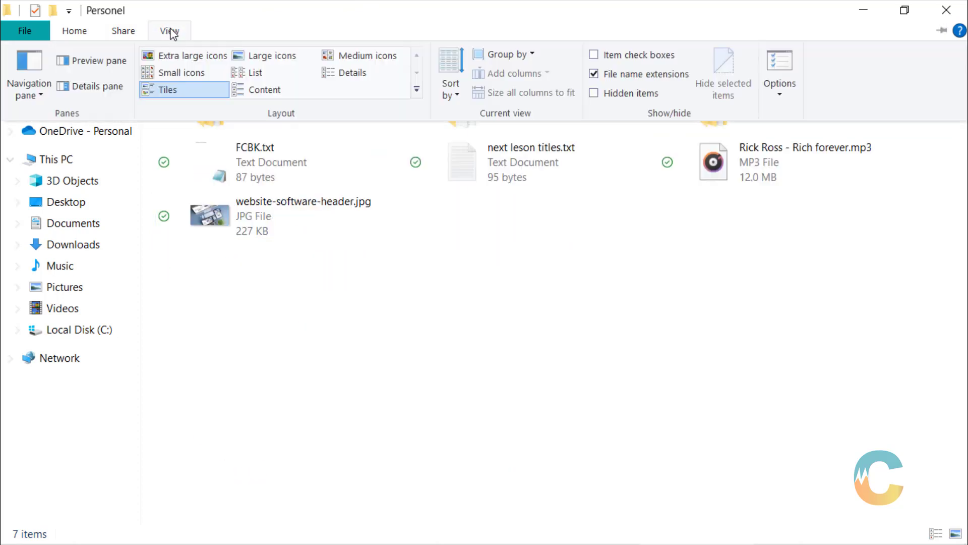
left_click(404, 358)
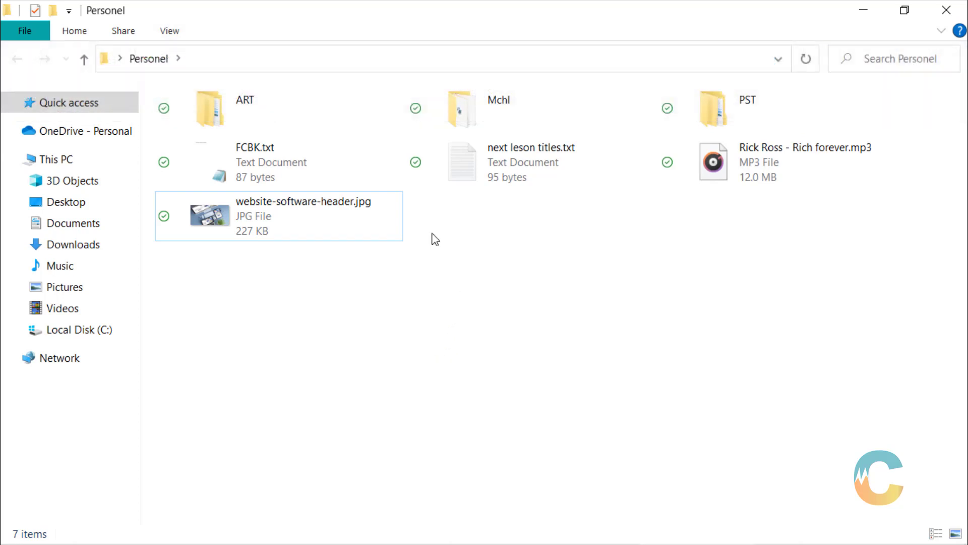
- Hide the file name extensions of the files in the Personel folder, keeping the Tiles layout
left_click(168, 31)
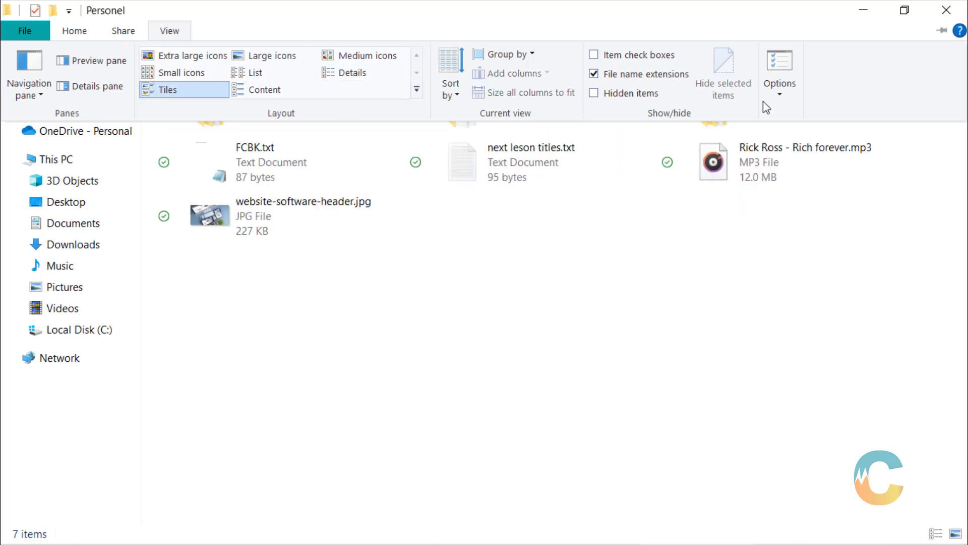
left_click(594, 74)
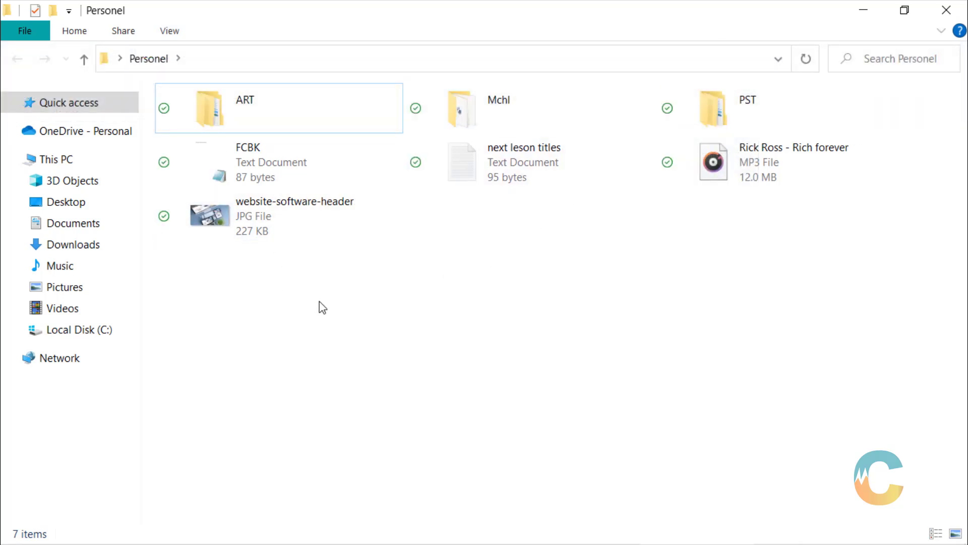
left_click(169, 31)
left_click(171, 81)
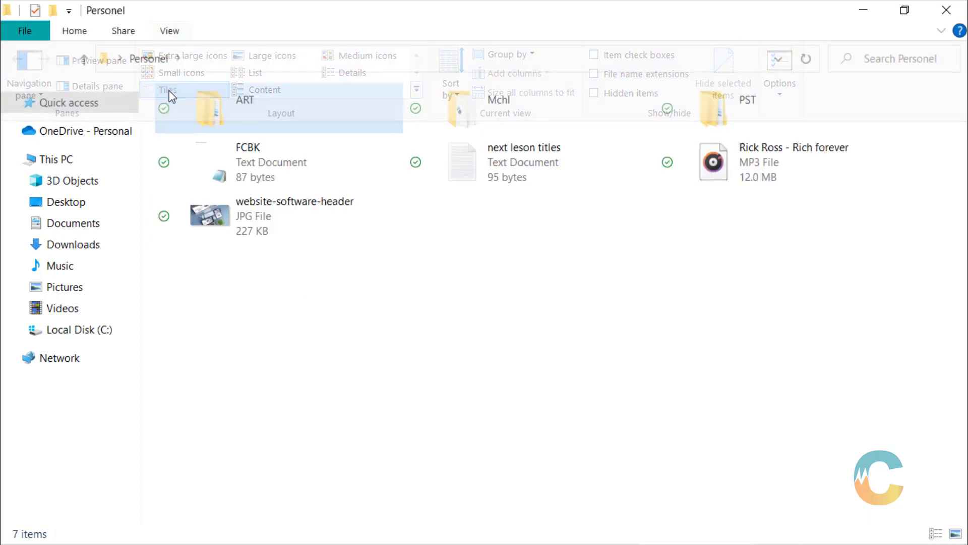
- Switch the Personel folder to the List layout and show the file name extensions again
left_click(174, 30)
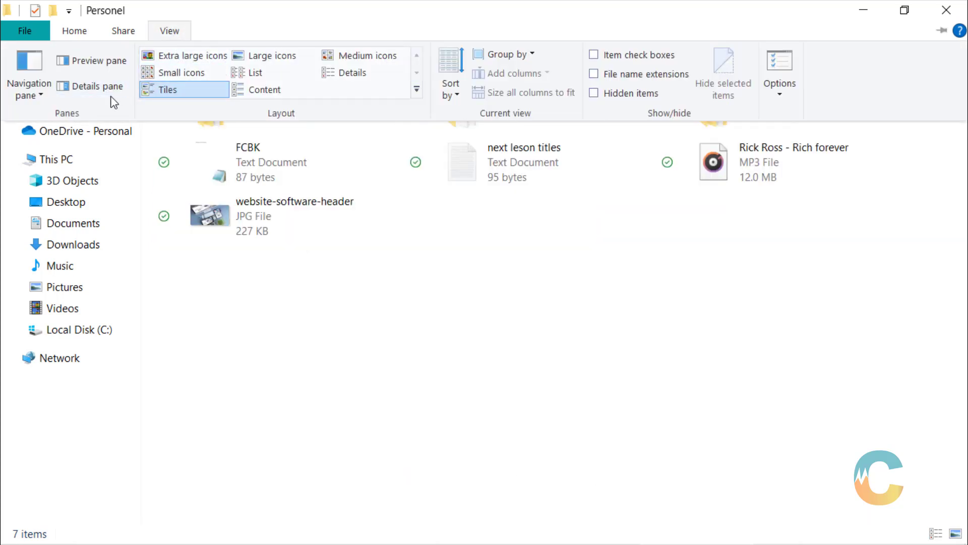
left_click(253, 73)
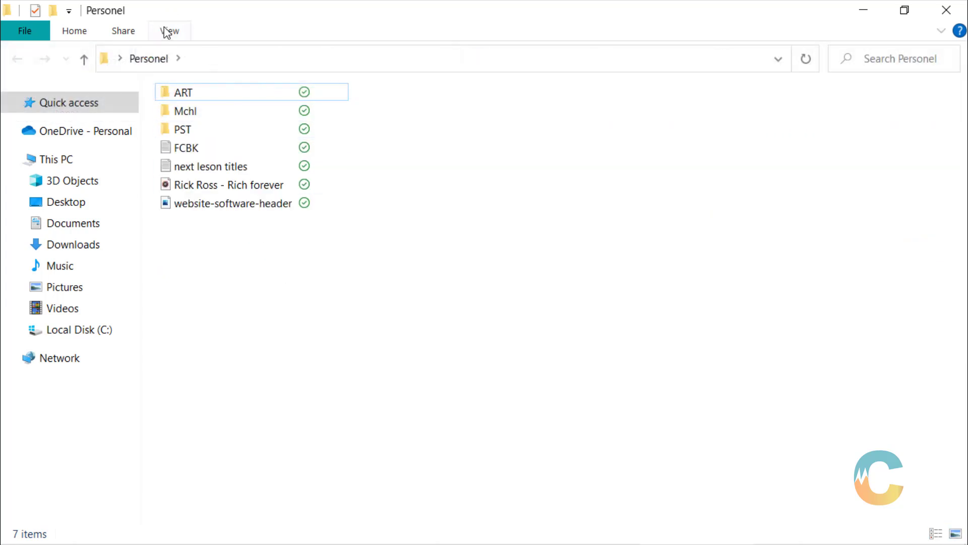
left_click(169, 31)
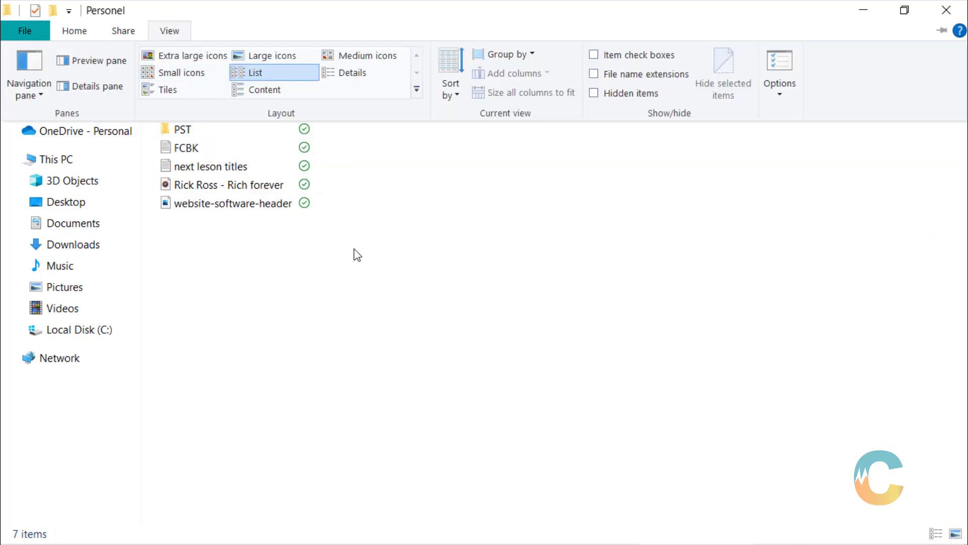
left_click(594, 73)
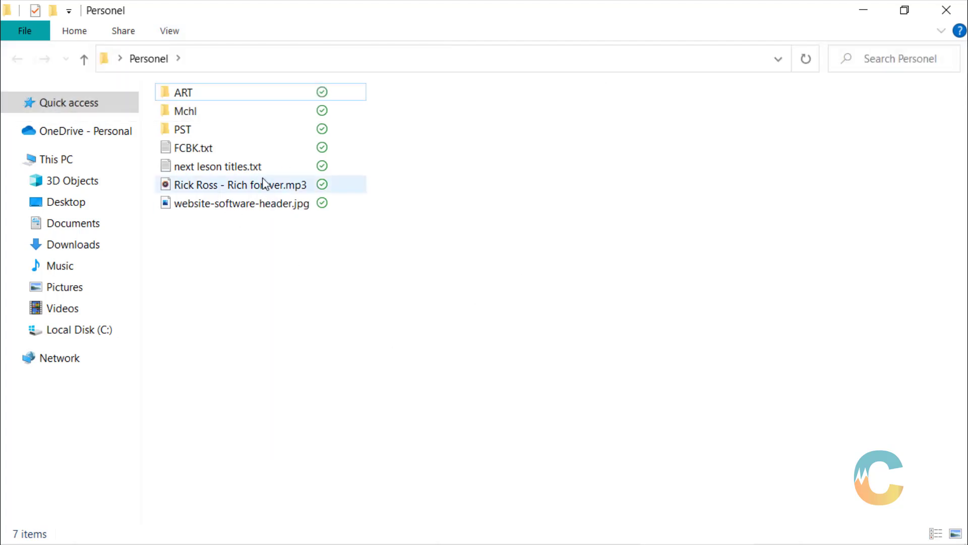
mouse_move(244, 174)
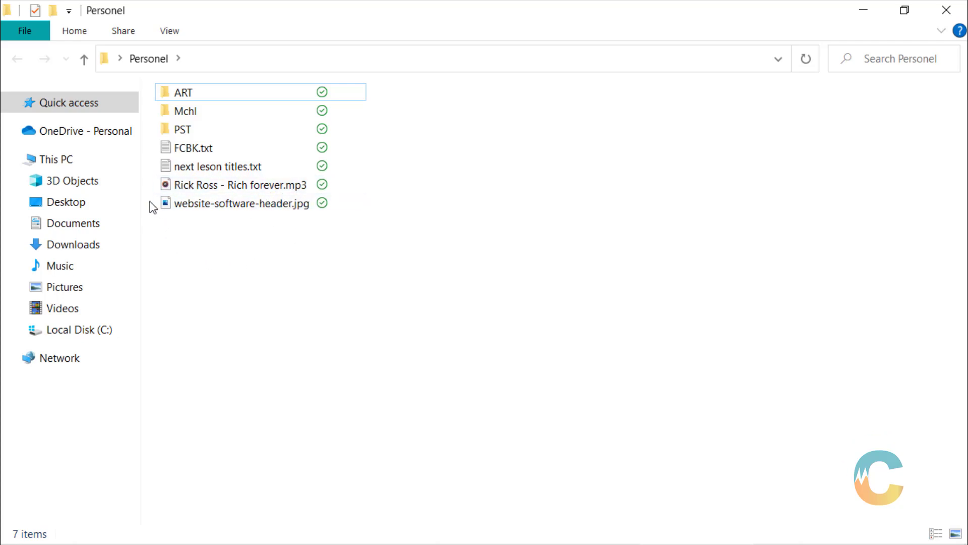
mouse_move(243, 212)
- Close the Personel window, switch to Notepad to highlight the Personalization title in next leson titles.txt, and minimize Notepad
left_click(170, 31)
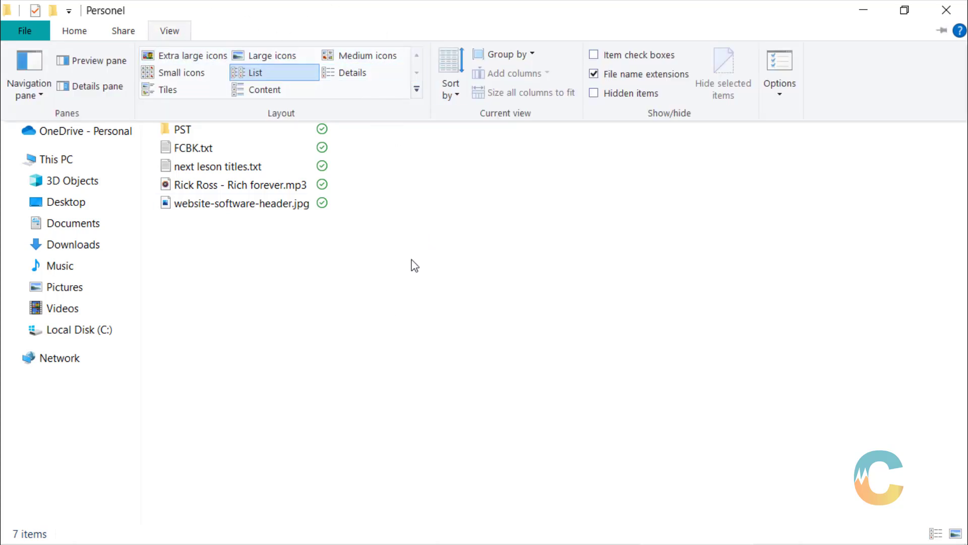
left_click(946, 10)
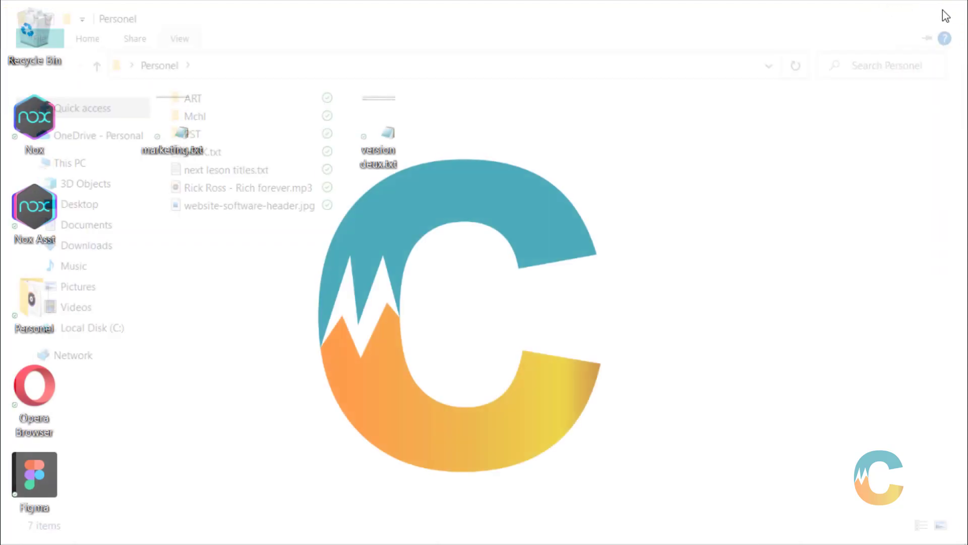
left_click(643, 528)
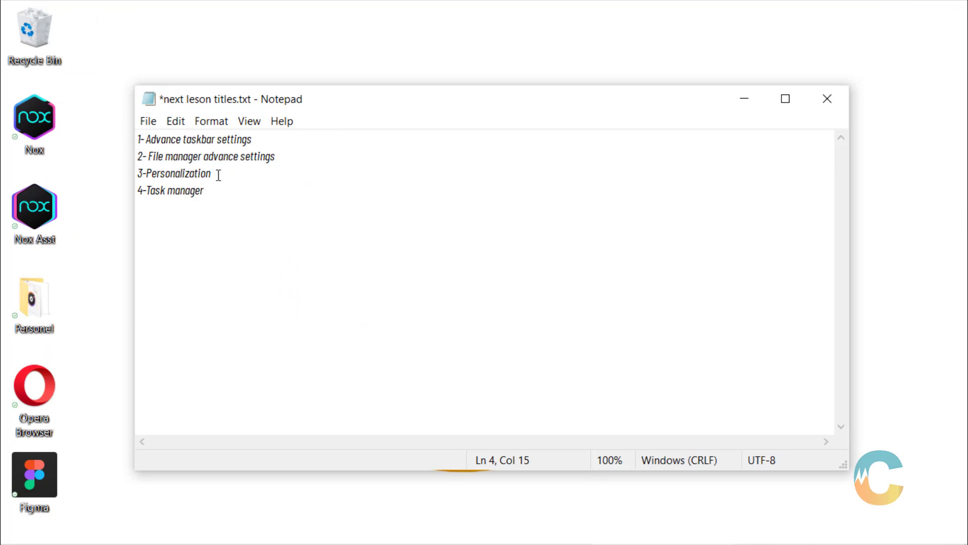
left_click_drag(218, 174, 147, 173)
left_click(744, 98)
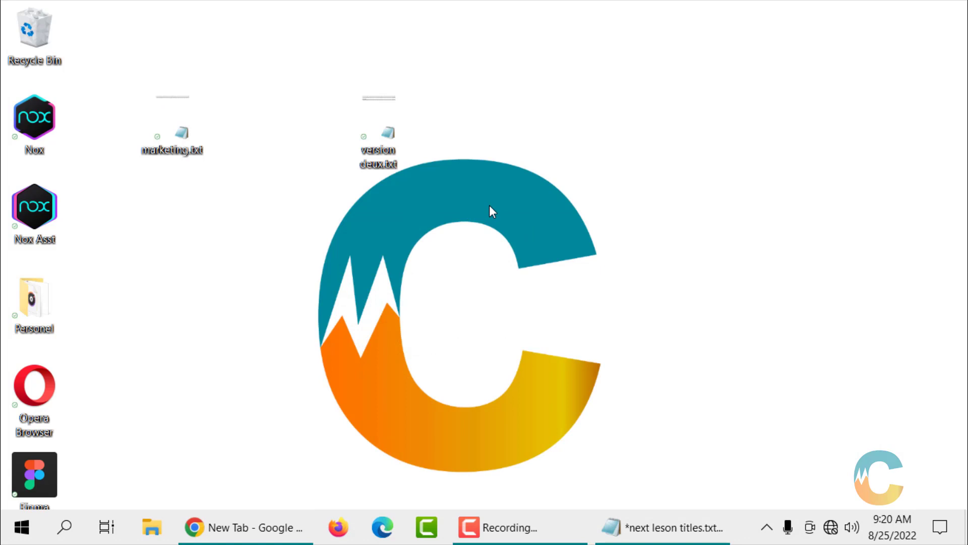
- Open the Windows Personalize settings from the desktop
key("p")
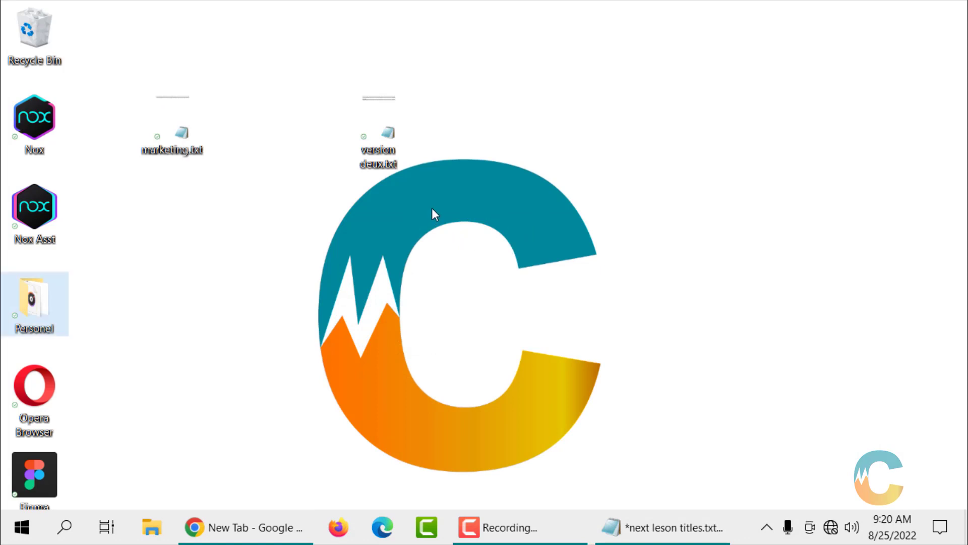
right_click(431, 208)
left_click(462, 531)
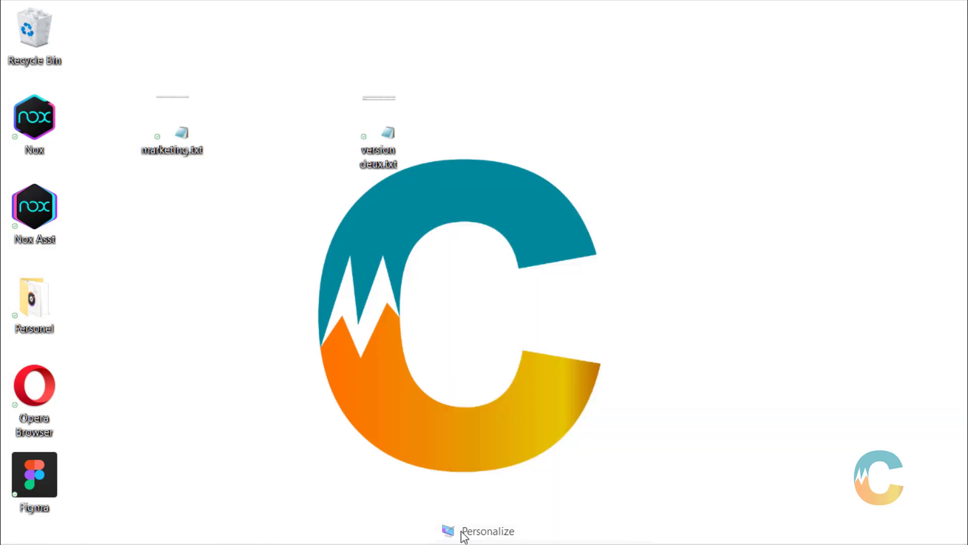
- Review the Background settings, from the desktop preview to the picture choices and related settings
scroll(763, 196, "down", 3)
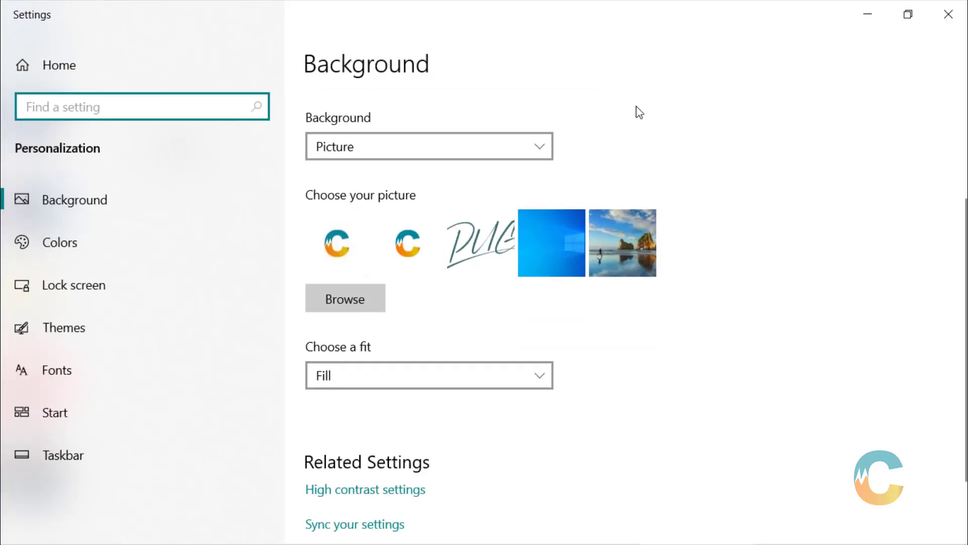
scroll(639, 214, "down", 2)
scroll(645, 181, "up", 5)
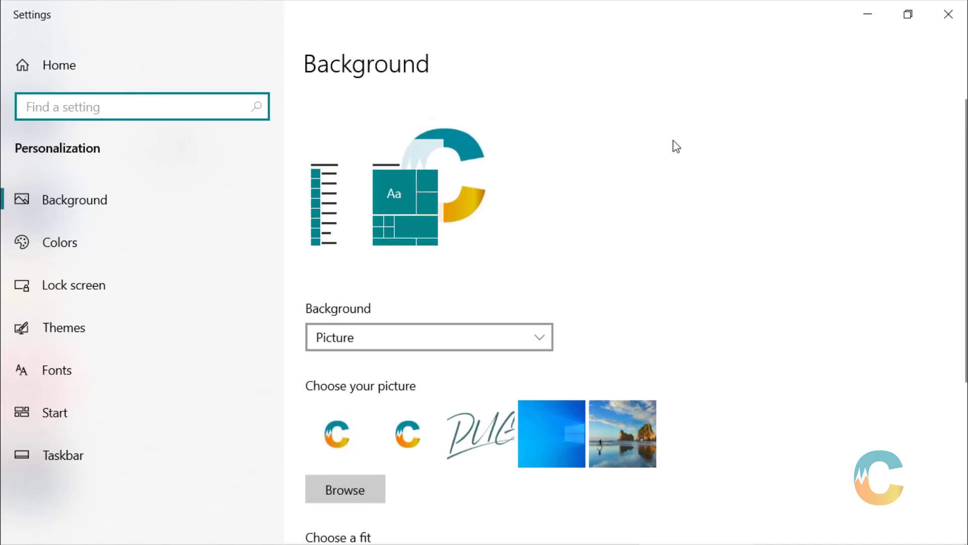
scroll(691, 157, "down", 5)
scroll(487, 219, "up", 5)
scroll(475, 224, "down", 5)
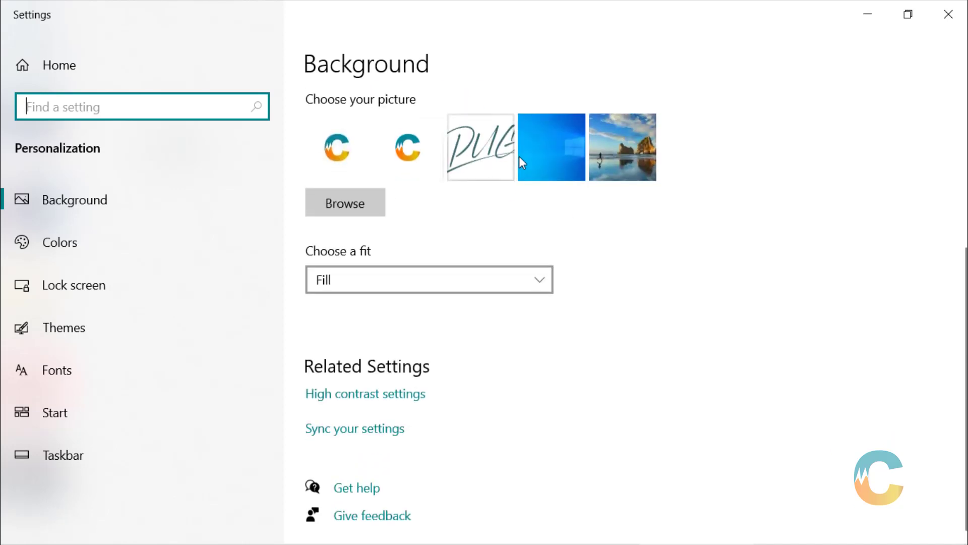
- View the Pictures folder offered for choosing a background and the list of fit options, without changing either
left_click(344, 206)
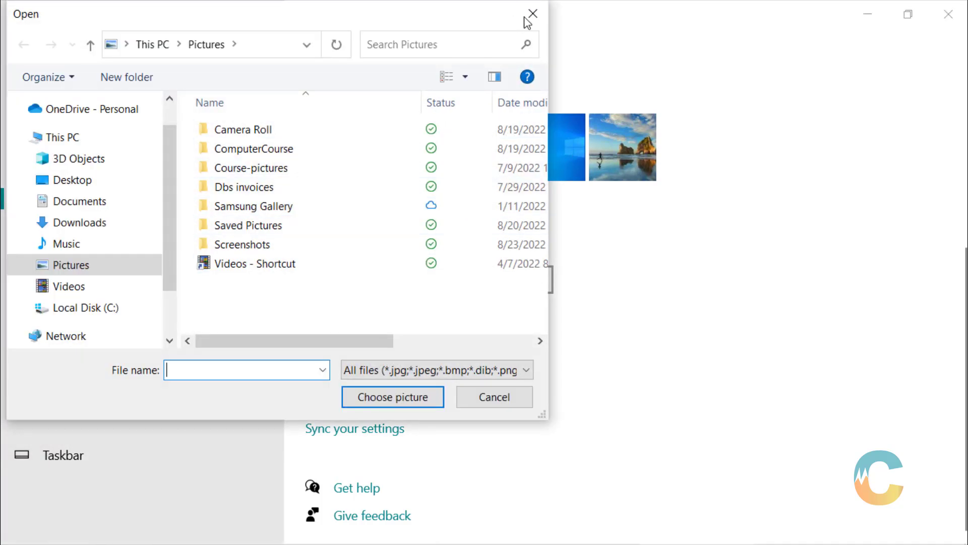
left_click(532, 14)
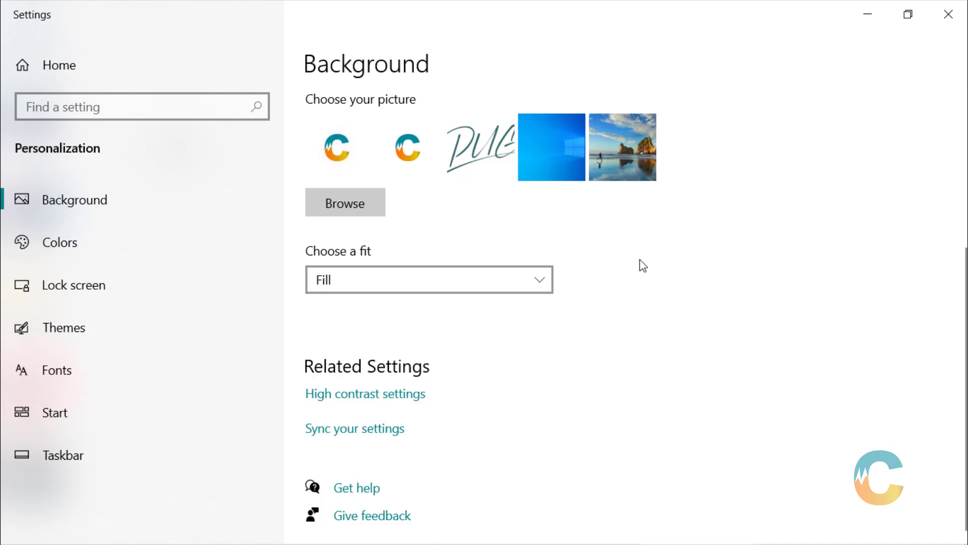
left_click(538, 276)
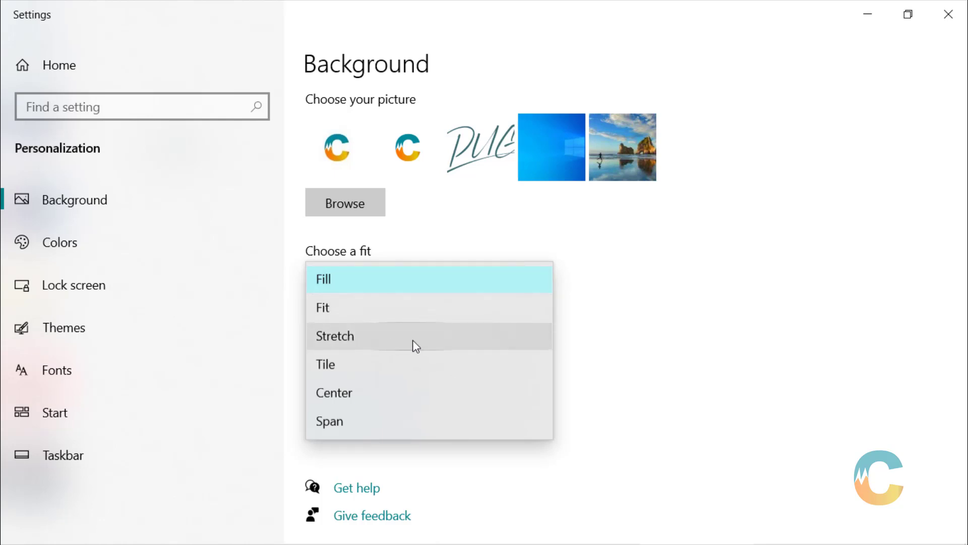
left_click(752, 304)
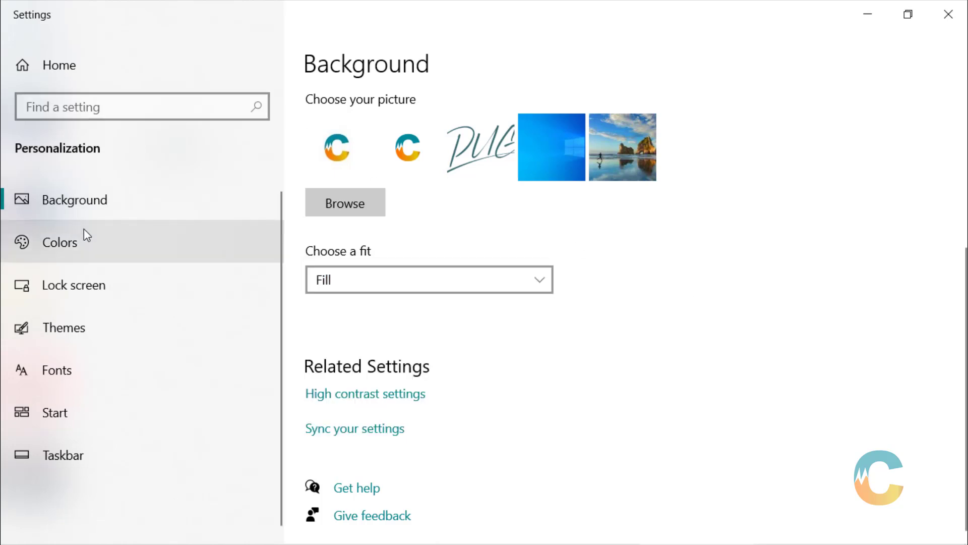
- Open the Colors settings, look over the available options, and check the current accent color in the Start menu
left_click(78, 255)
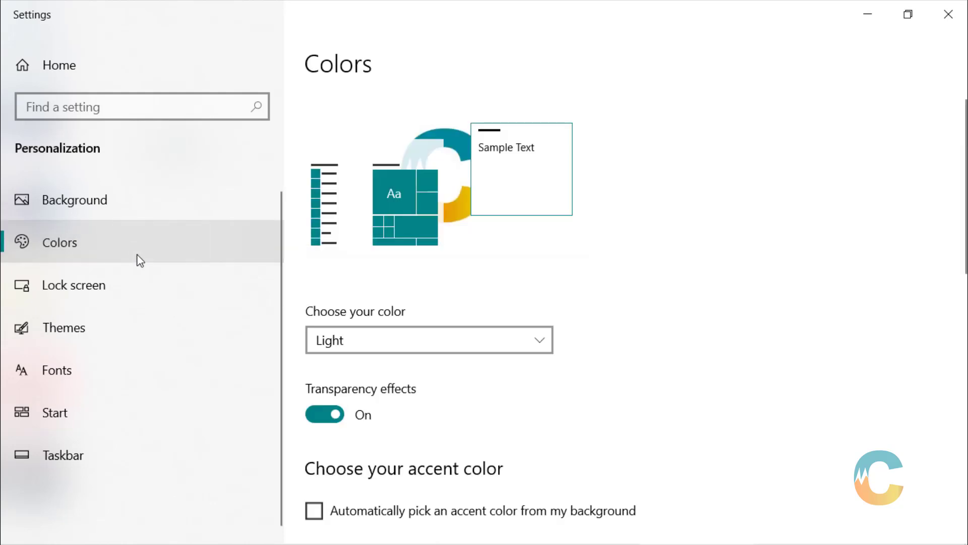
scroll(830, 207, "down", 8)
scroll(822, 206, "up", 8)
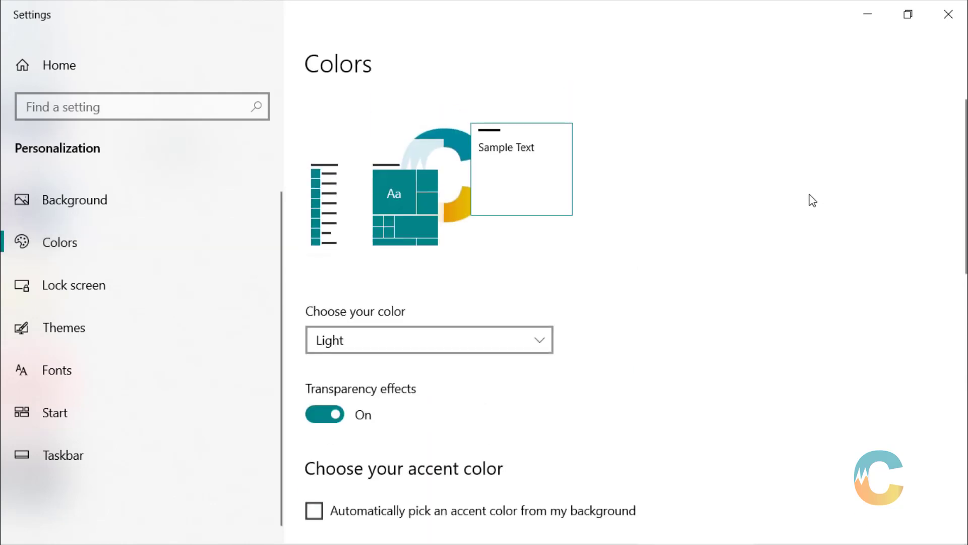
mouse_move(12, 540)
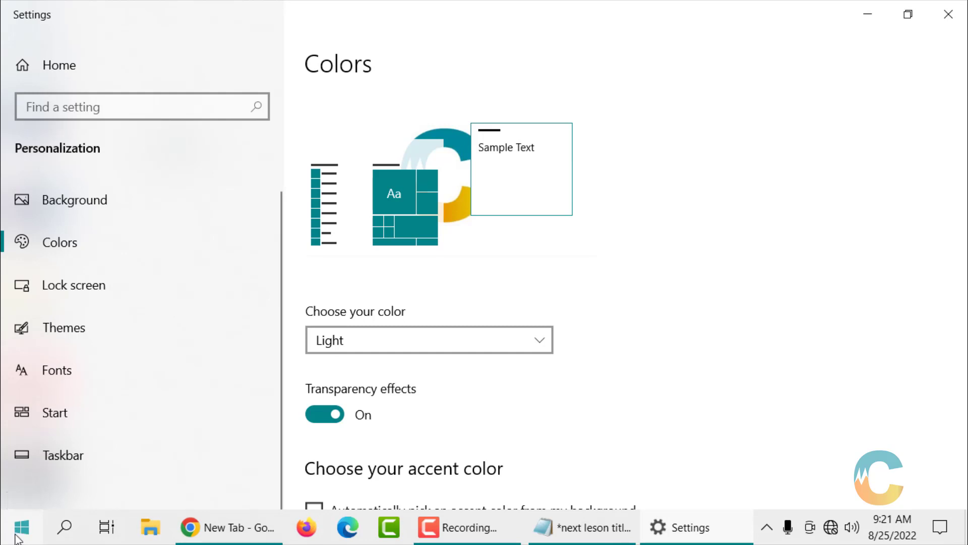
left_click(17, 529)
left_click(18, 530)
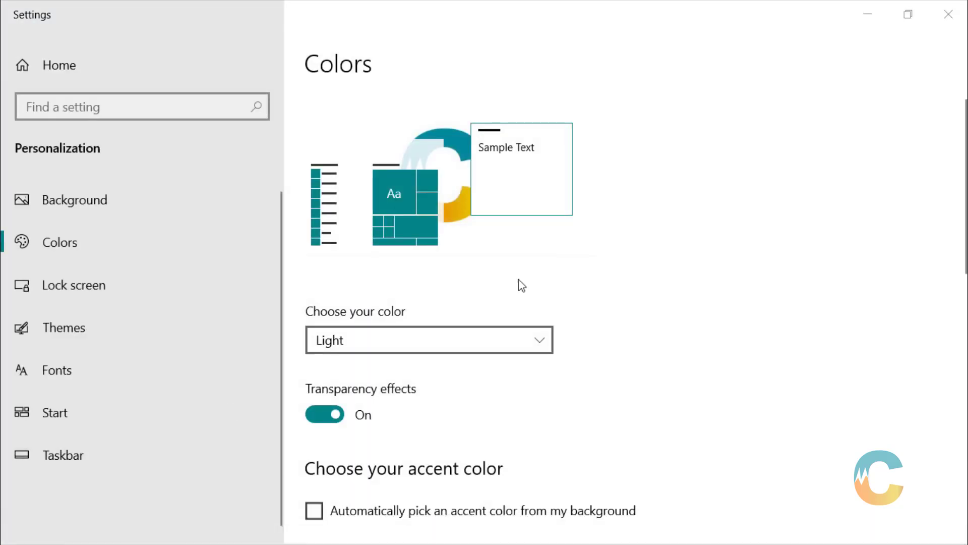
- Set the accent color to the dark blue in the Windows colors palette and check it in the Start menu
scroll(616, 249, "down", 2)
scroll(616, 249, "down", 10)
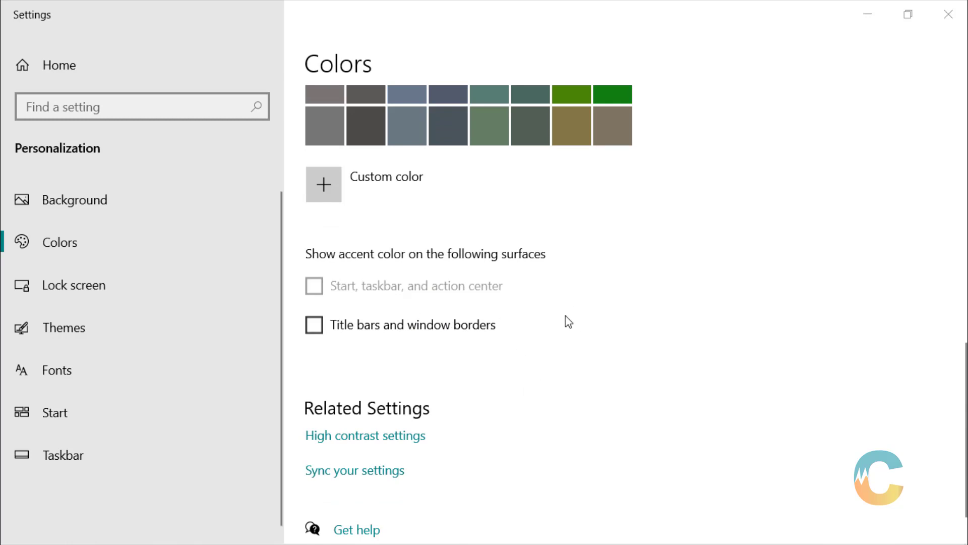
scroll(569, 322, "up", 10)
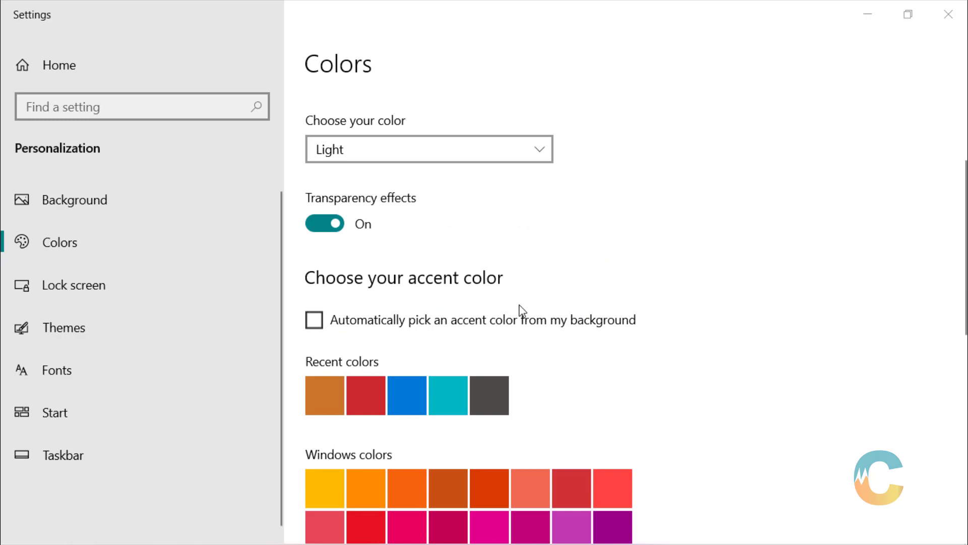
scroll(522, 315, "down", 5)
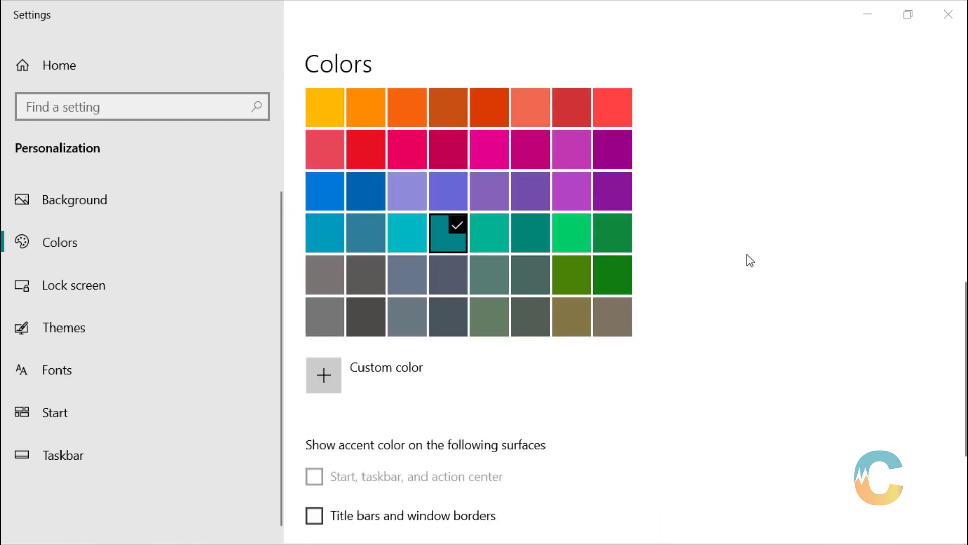
scroll(748, 259, "up", 3)
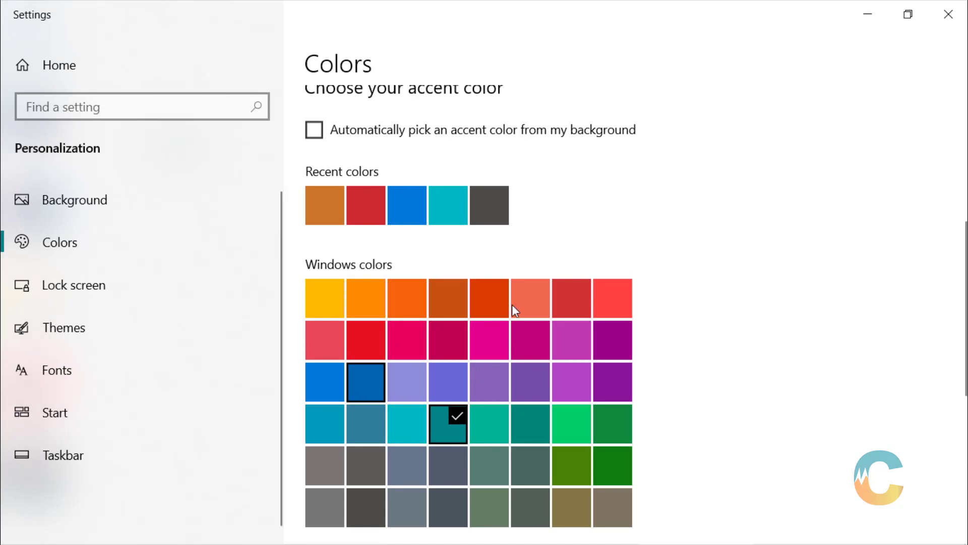
left_click(356, 380)
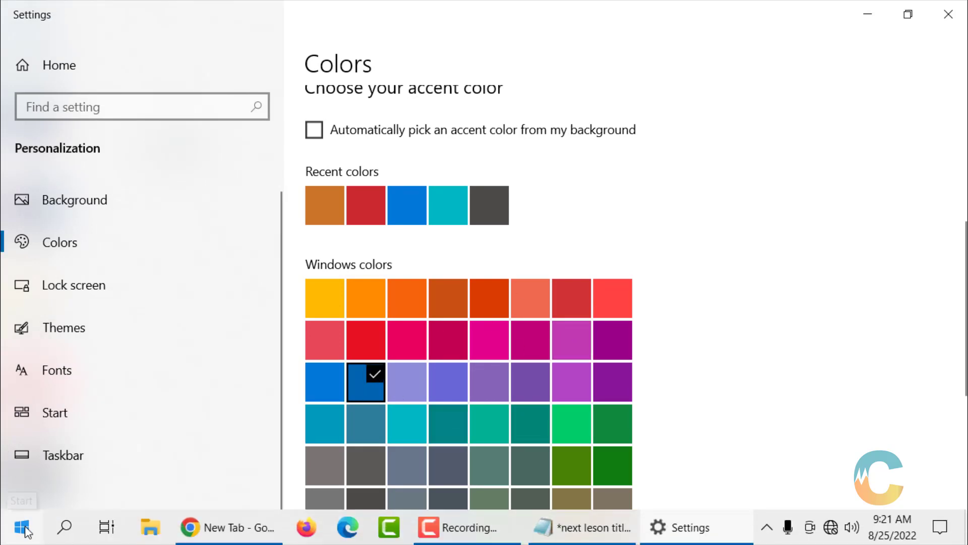
left_click(22, 527)
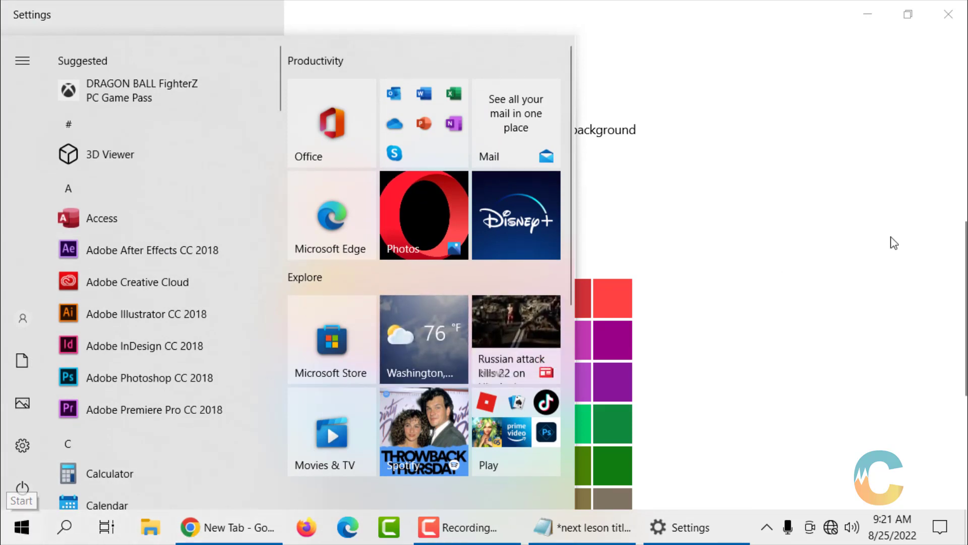
left_click(756, 258)
- Show the desktop to view the background picture's colors, and return to the Colors settings
scroll(756, 260, "up", 3)
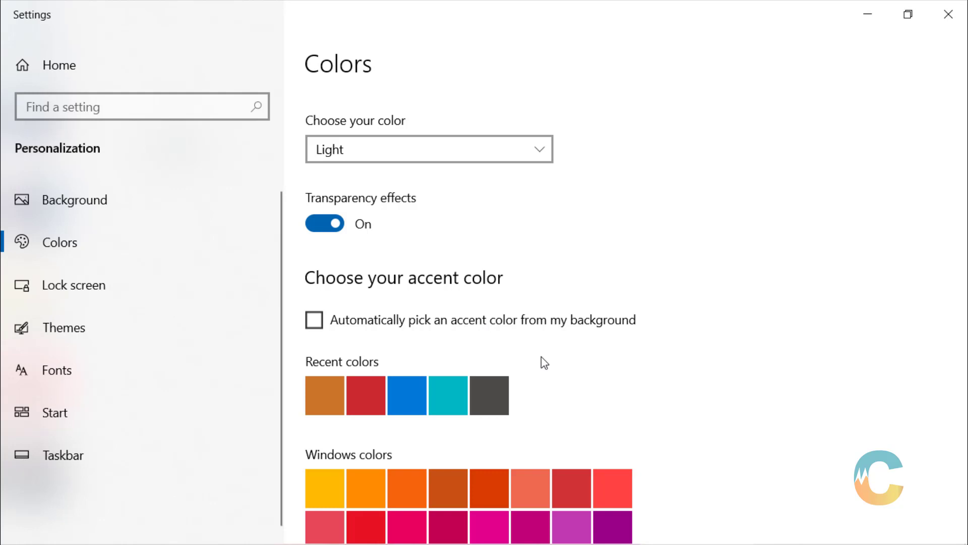
mouse_move(942, 524)
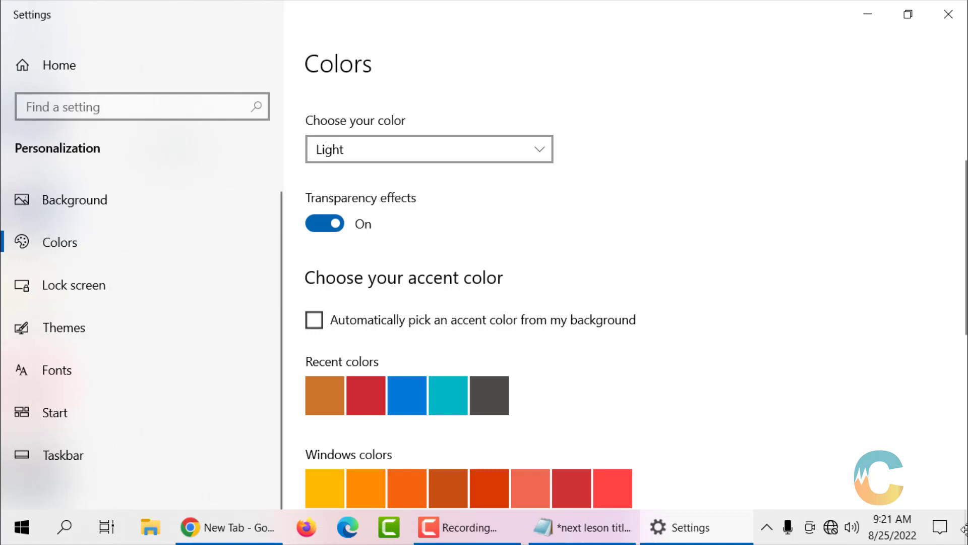
left_click(965, 527)
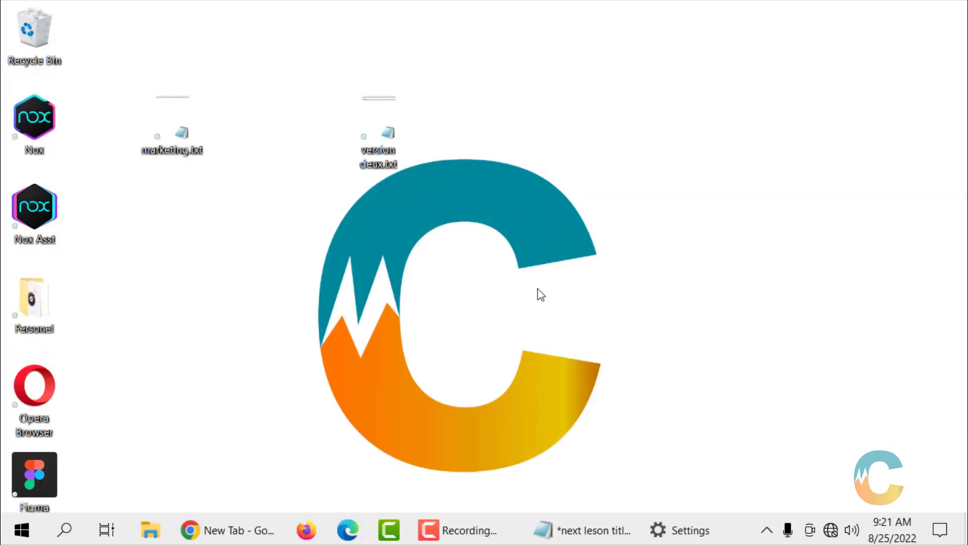
left_click(681, 527)
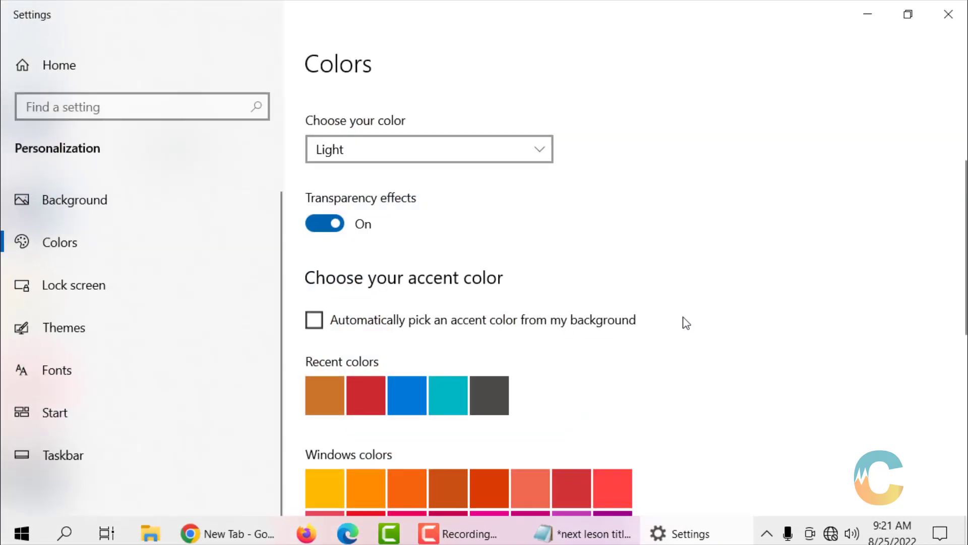
- Turn on automatically picking an accent color from the background and check the result in the Start menu
left_click(321, 323)
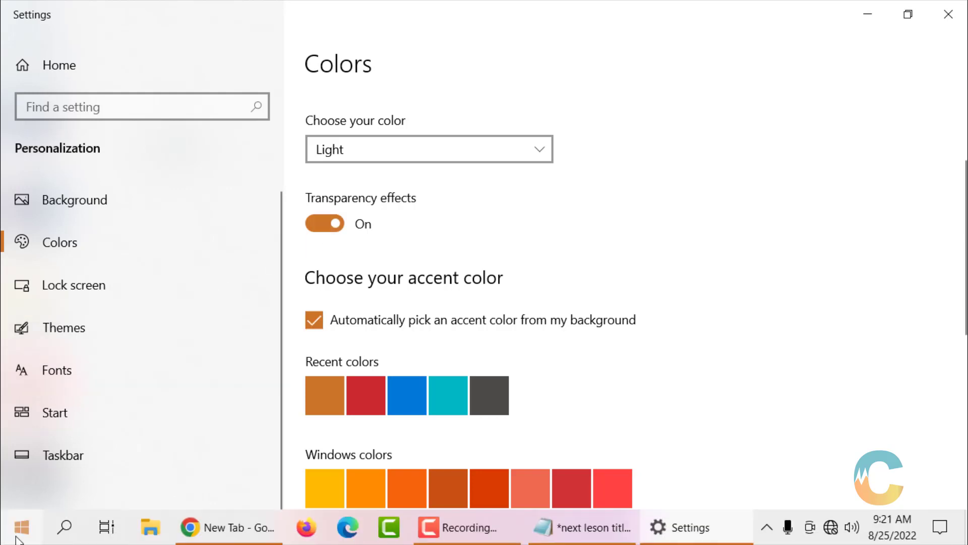
left_click(21, 527)
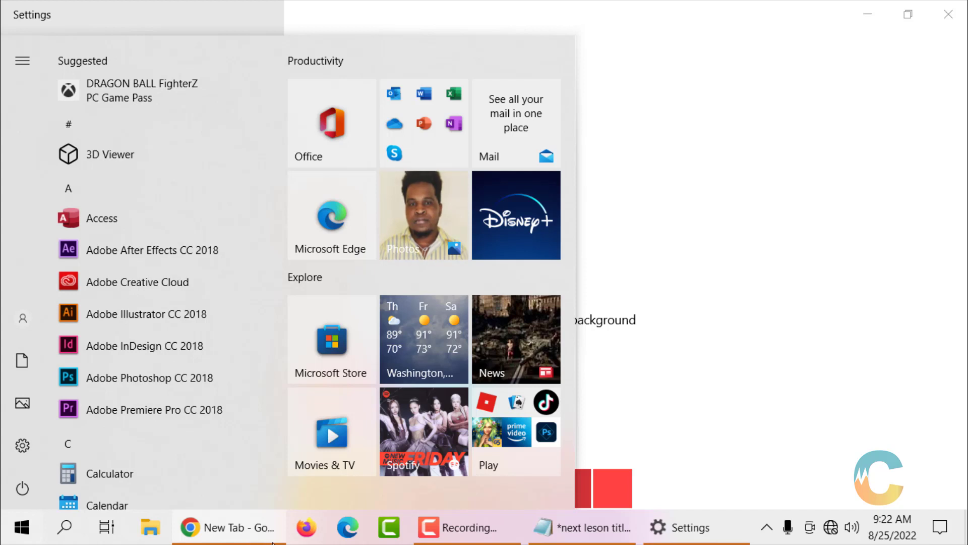
left_click(21, 534)
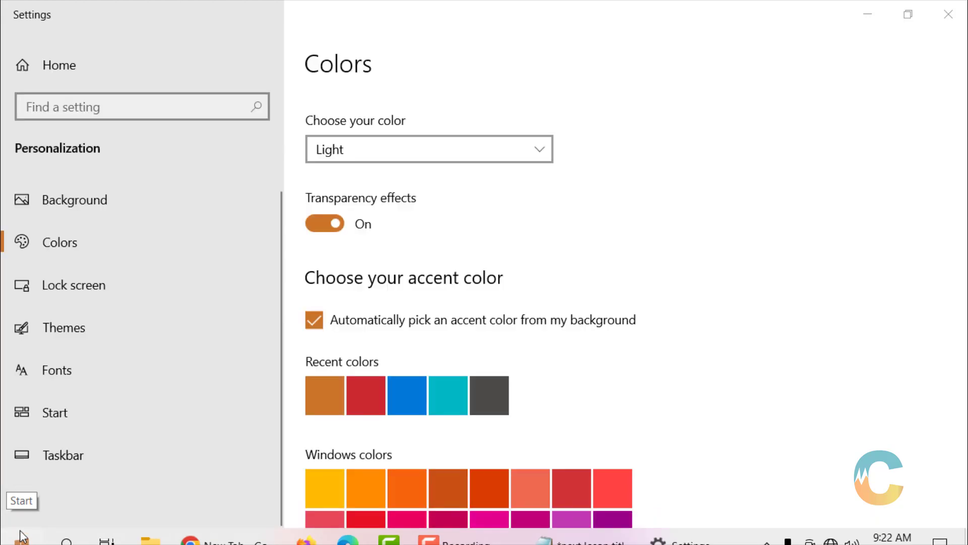
- Set the accent color to Mint dark from the Windows colors palette and check it in the Start menu
scroll(519, 326, "down", 2)
scroll(521, 329, "down", 5)
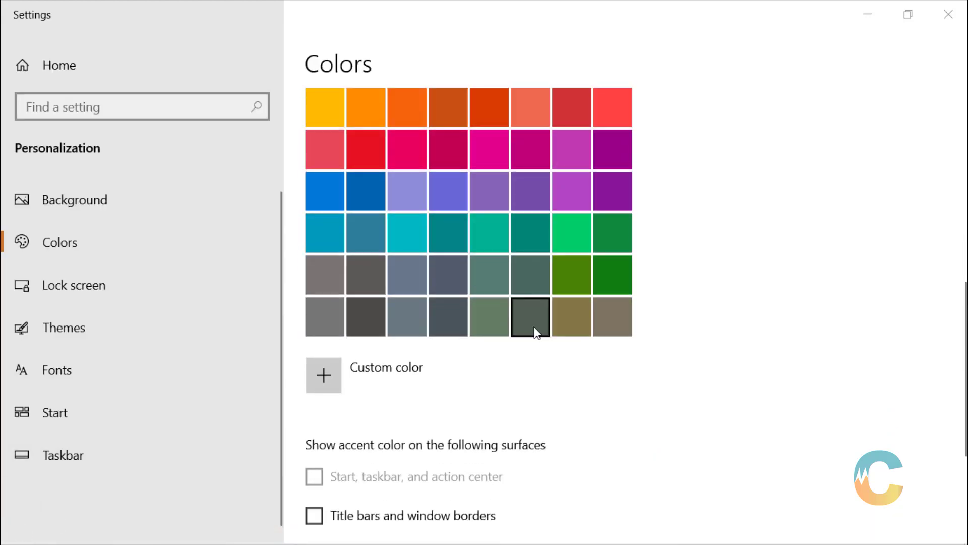
scroll(536, 330, "up", 3)
scroll(544, 264, "down", 3)
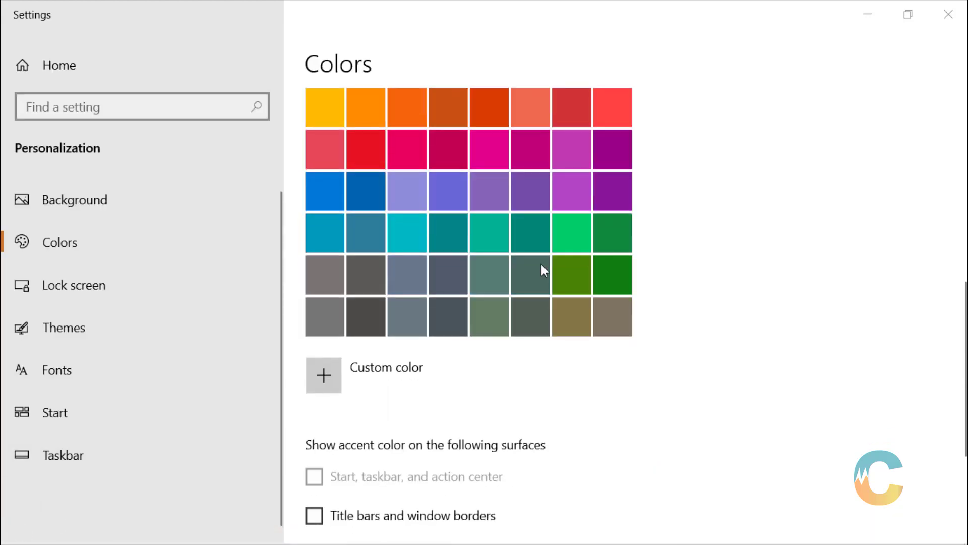
left_click(531, 235)
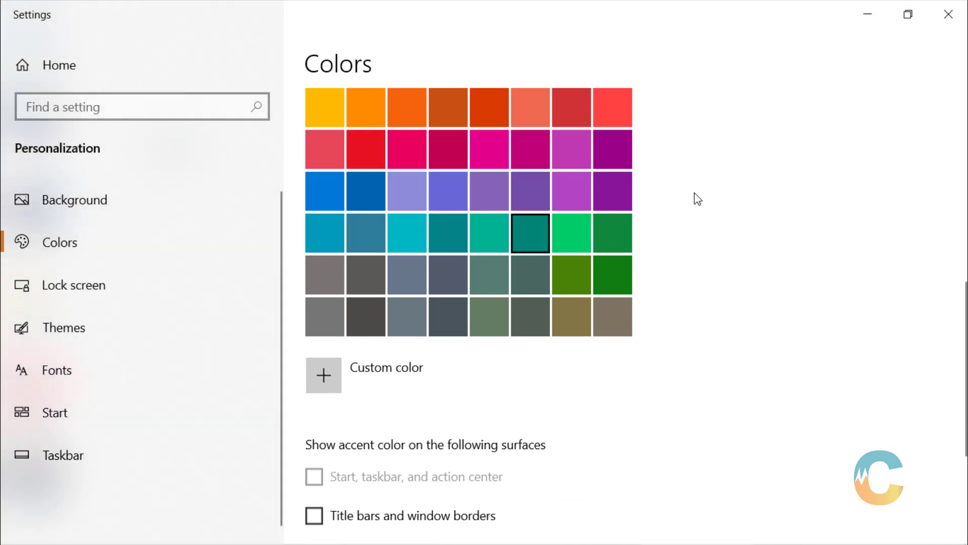
left_click(22, 533)
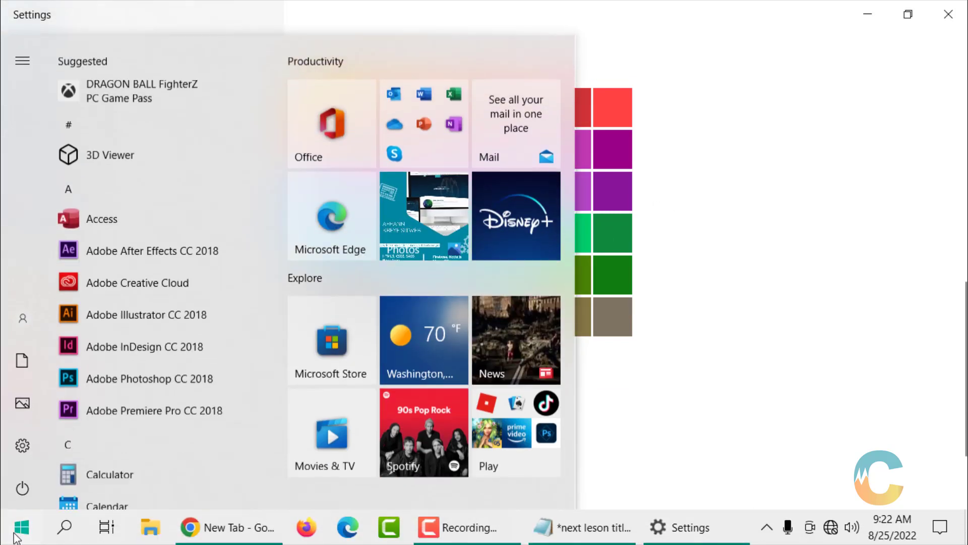
left_click(21, 533)
- Look over the remaining Colors options, and open the Themes settings to examine the available themes
scroll(704, 347, "down", 4)
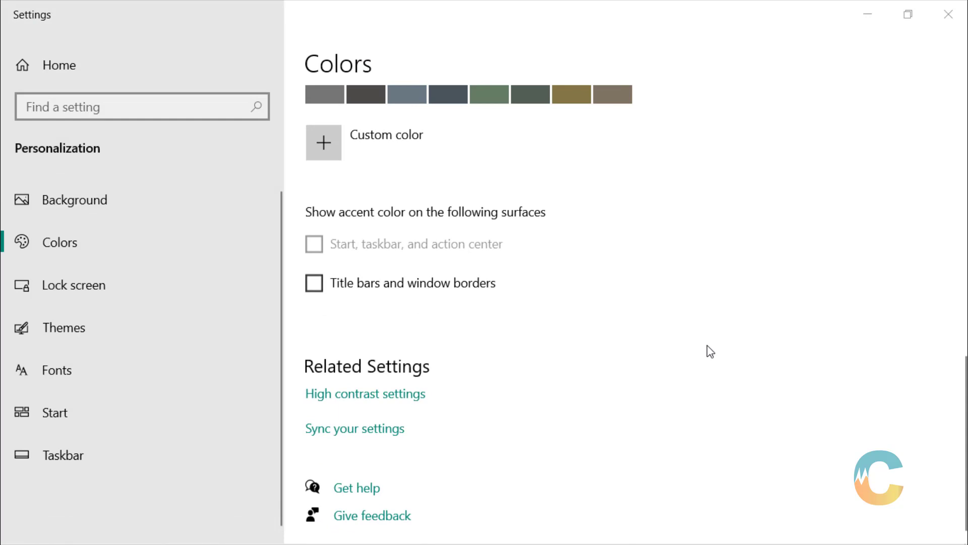
scroll(711, 353, "up", 12)
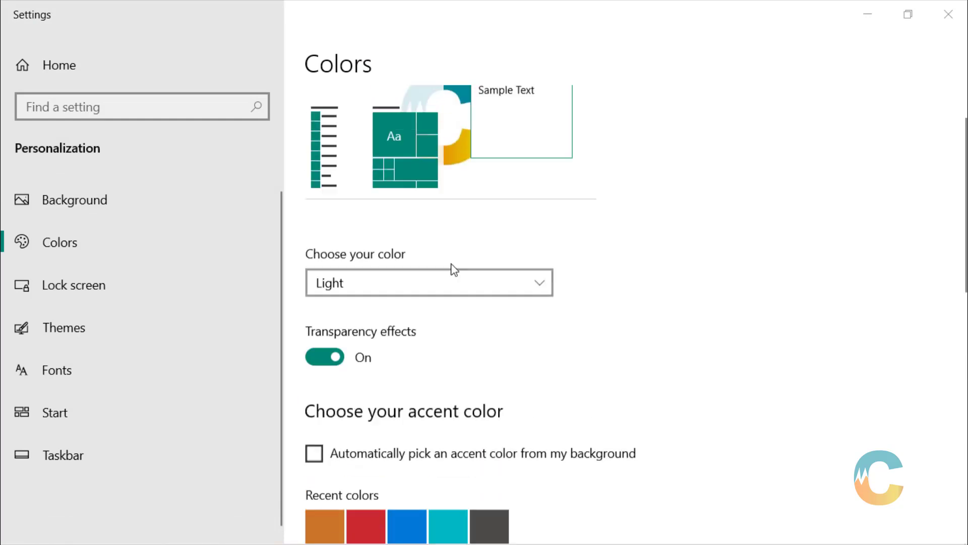
left_click(86, 328)
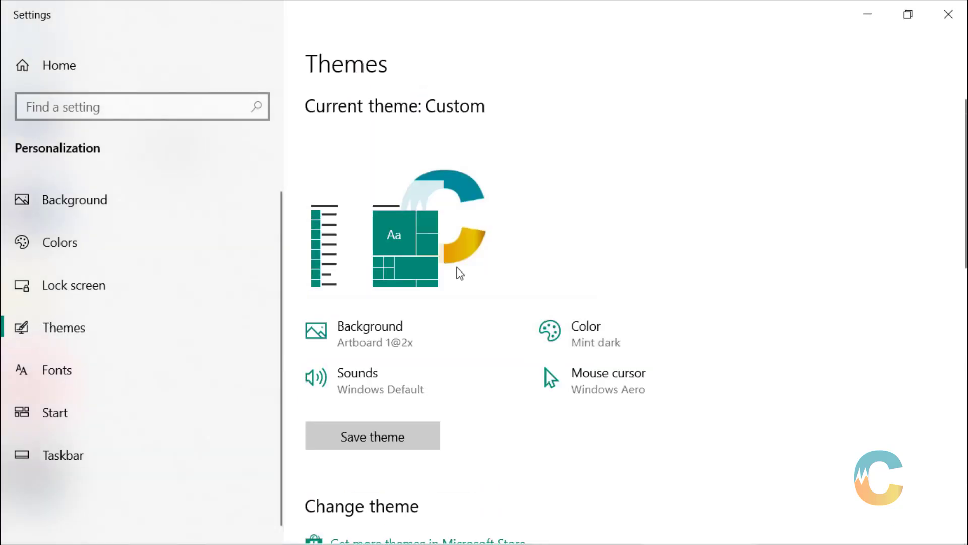
scroll(553, 325, "down", 12)
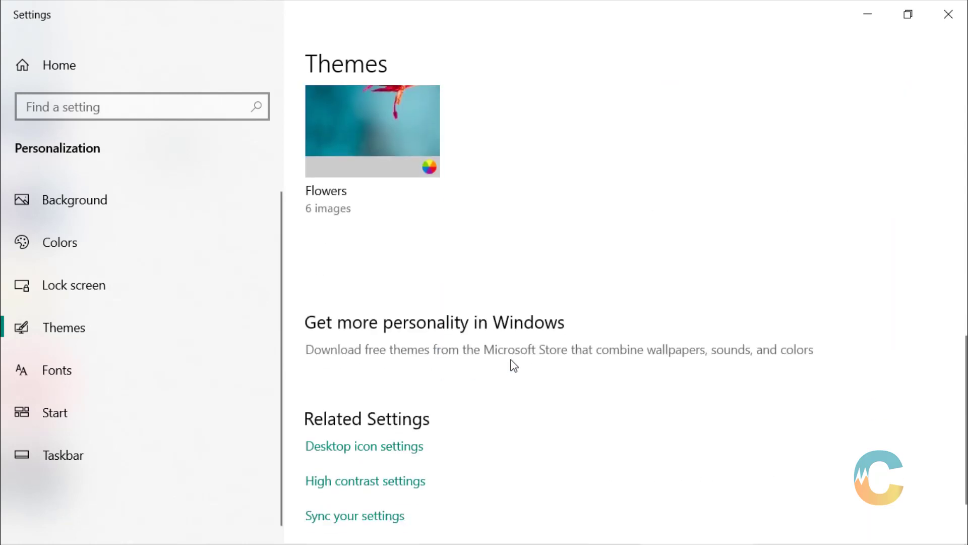
scroll(409, 327, "up", 6)
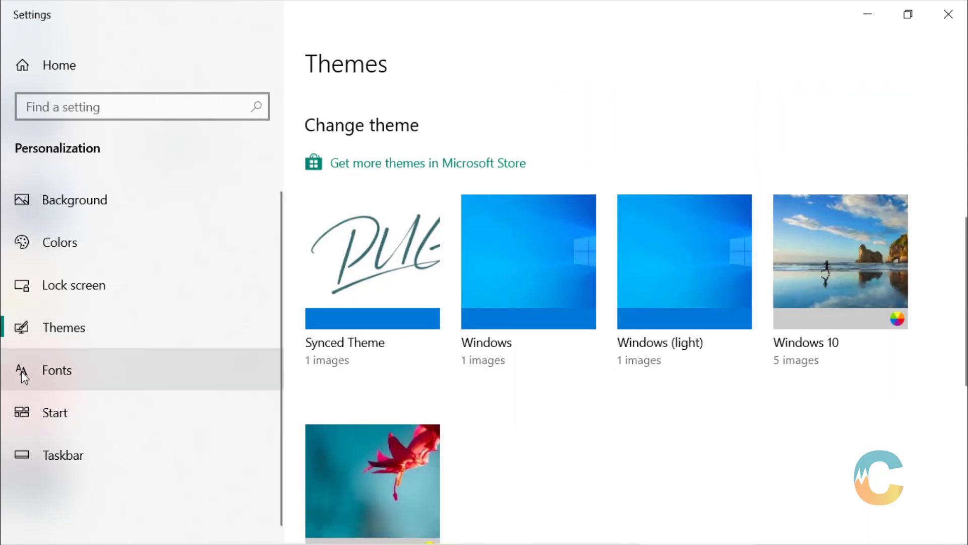
- Open the Fonts settings and browse the installed fonts
left_click(36, 371)
scroll(678, 220, "down", 10)
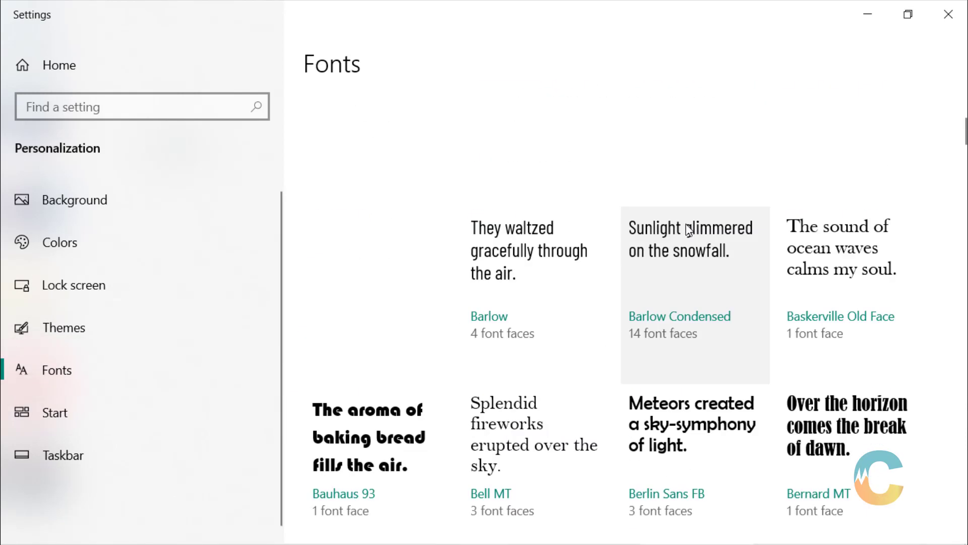
scroll(683, 235, "down", 15)
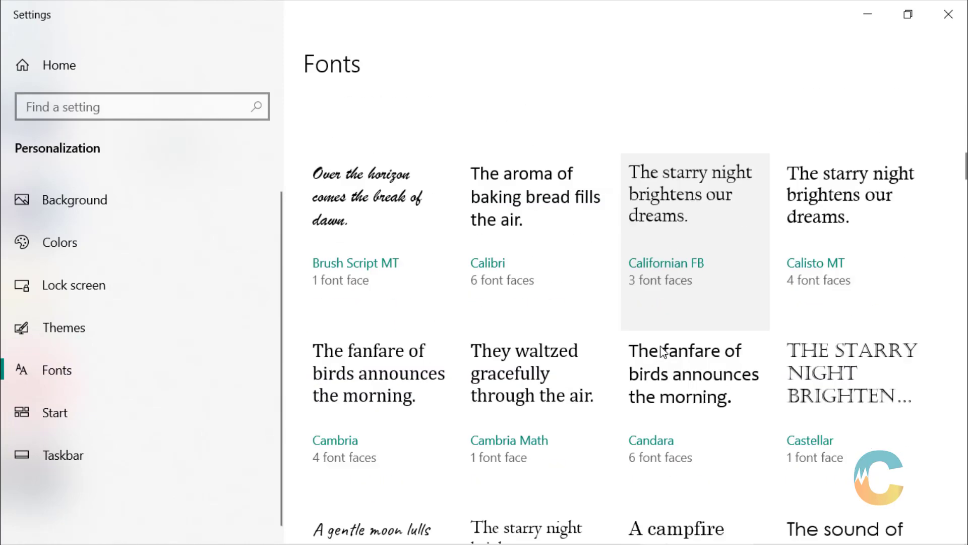
- Leave the font list and open the Start settings in Personalization
scroll(660, 346, "up", 20)
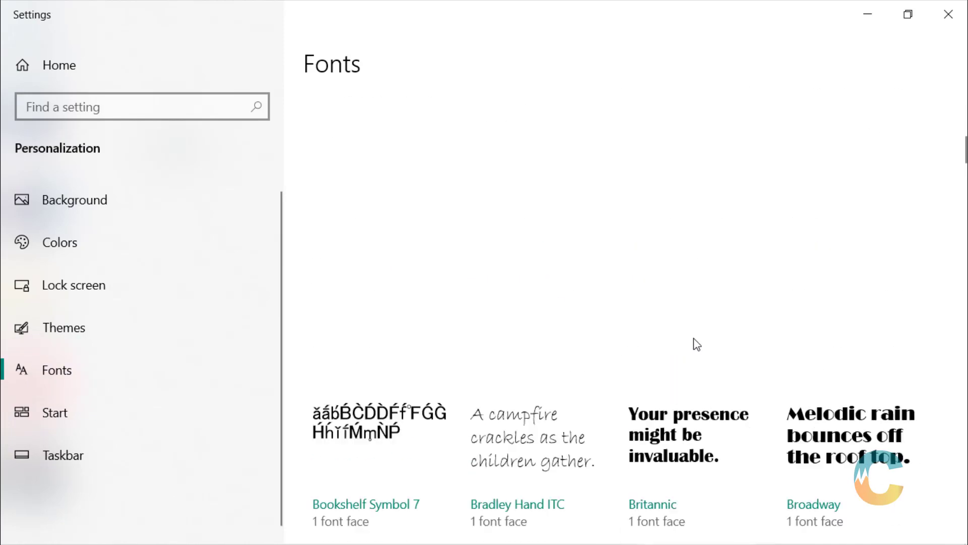
left_click(55, 418)
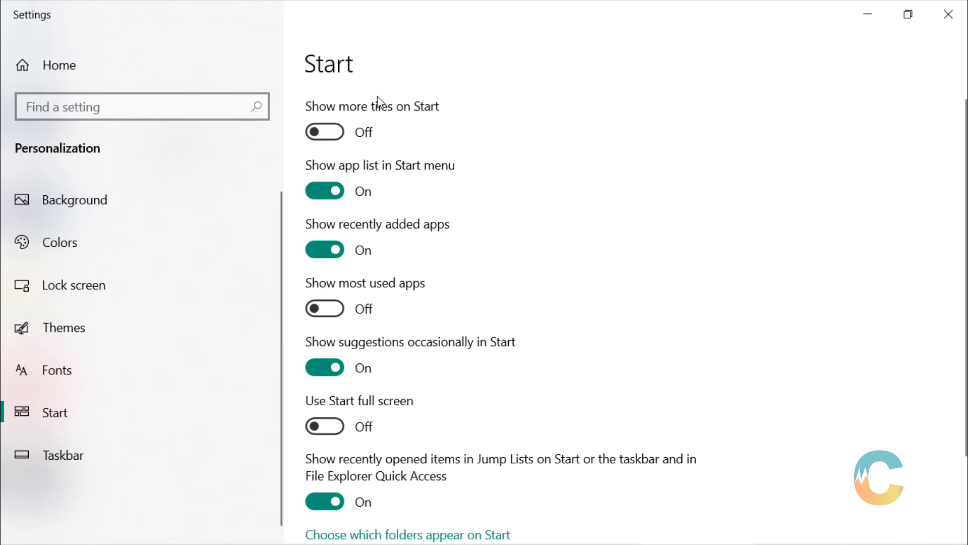
- Turn on Show more tiles on Start, check the result in the Start menu, and turn the option off again
left_click(336, 134)
key("super")
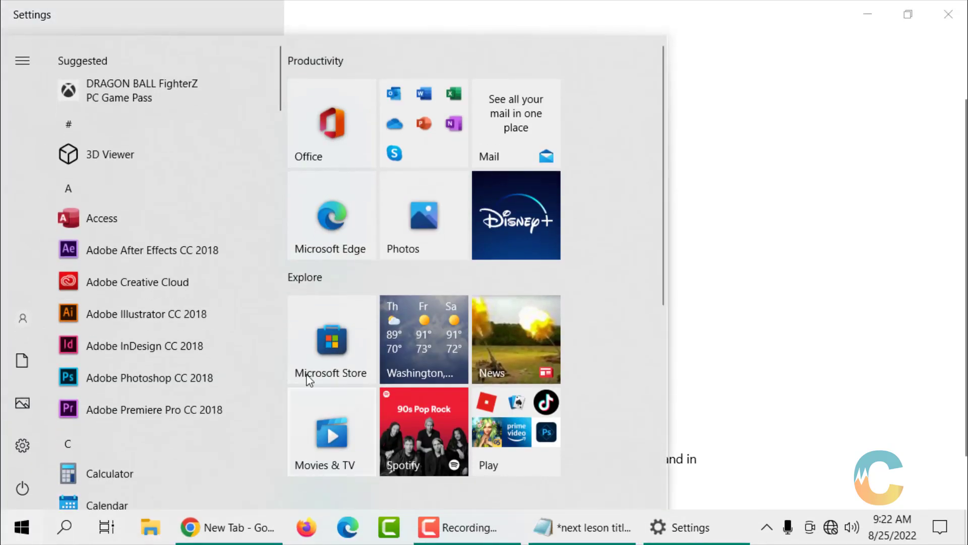
scroll(380, 358, "down", 5)
scroll(452, 356, "up", 5)
scroll(122, 398, "down", 5)
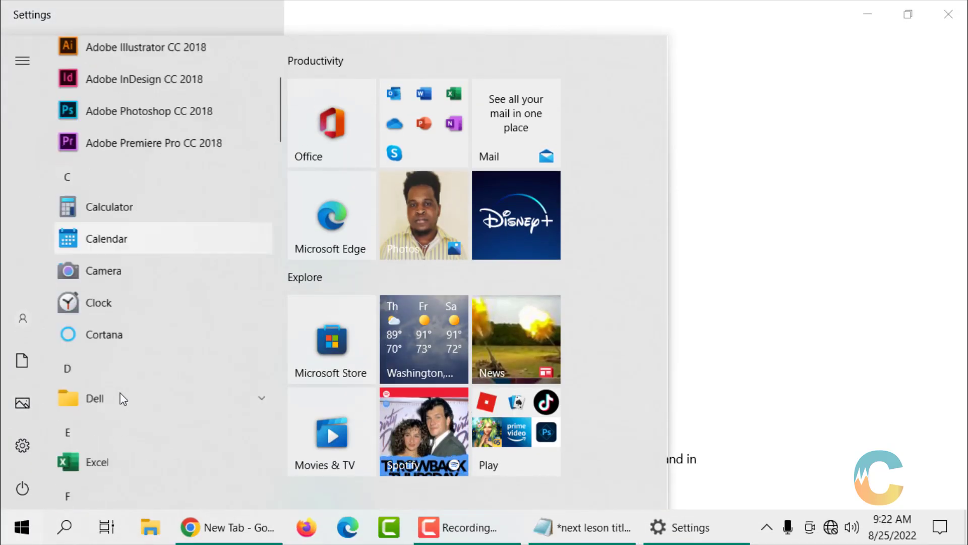
scroll(123, 399, "down", 5)
left_click(22, 527)
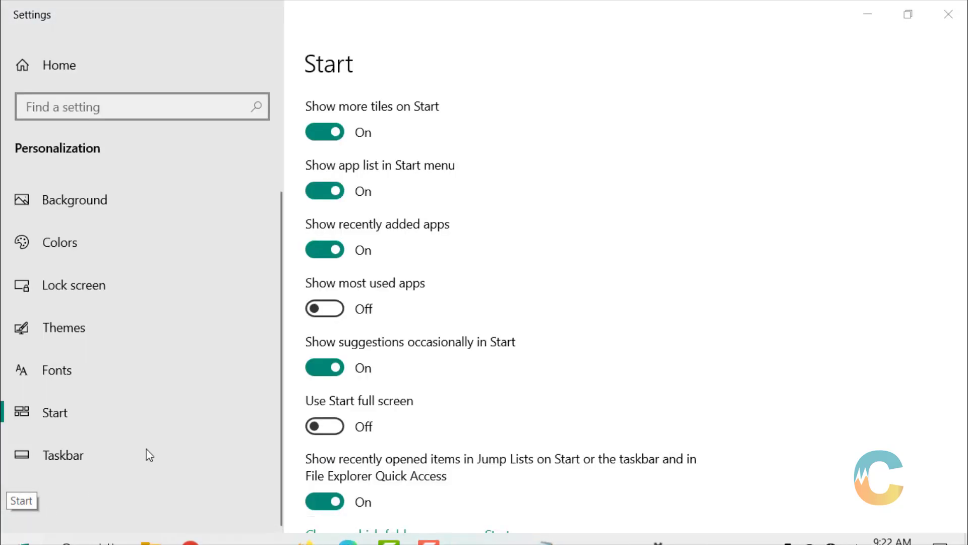
left_click(323, 129)
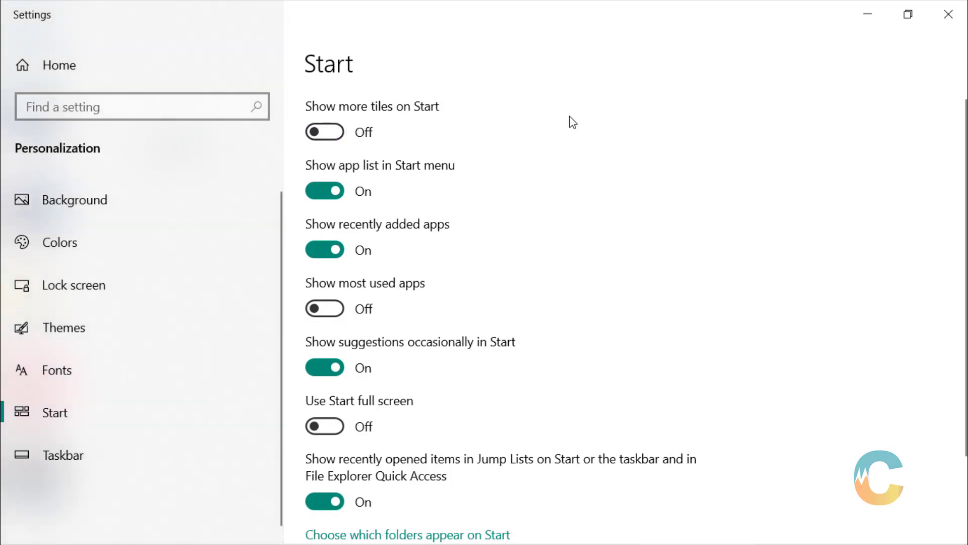
- Turn on Show most used apps, examine the app list and tiles in the Start menu, and turn the option off again
scroll(573, 123, "down", 3)
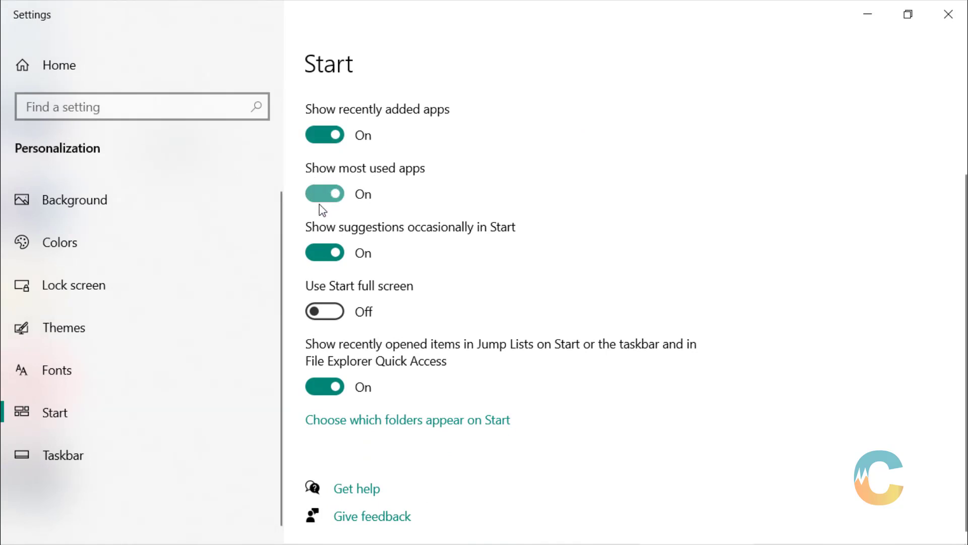
left_click(21, 527)
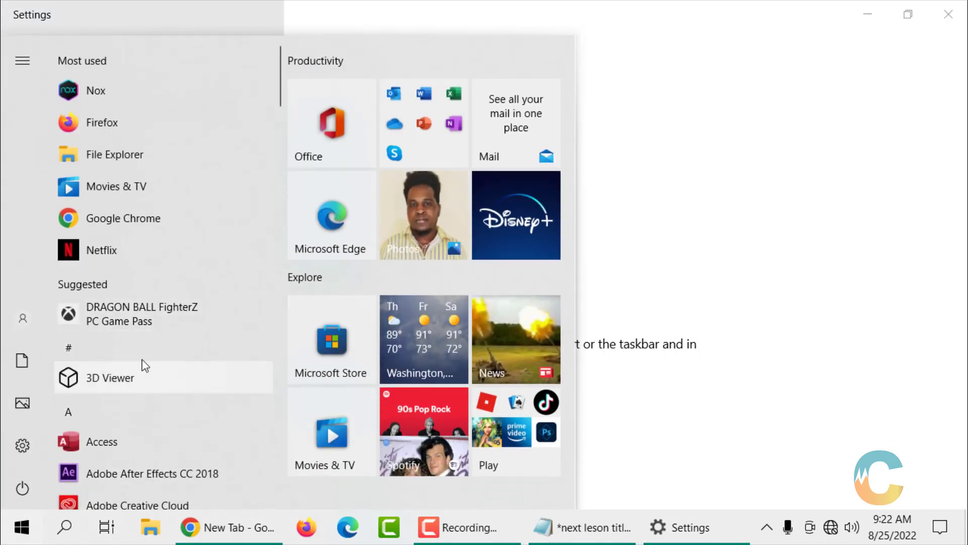
scroll(138, 352, "down", 8)
scroll(142, 353, "up", 8)
scroll(368, 355, "down", 5)
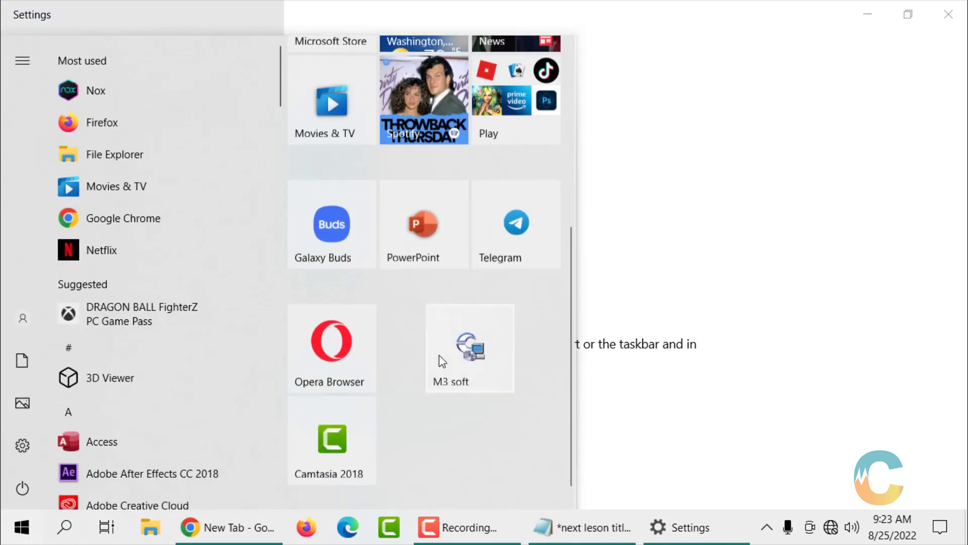
scroll(443, 358, "up", 5)
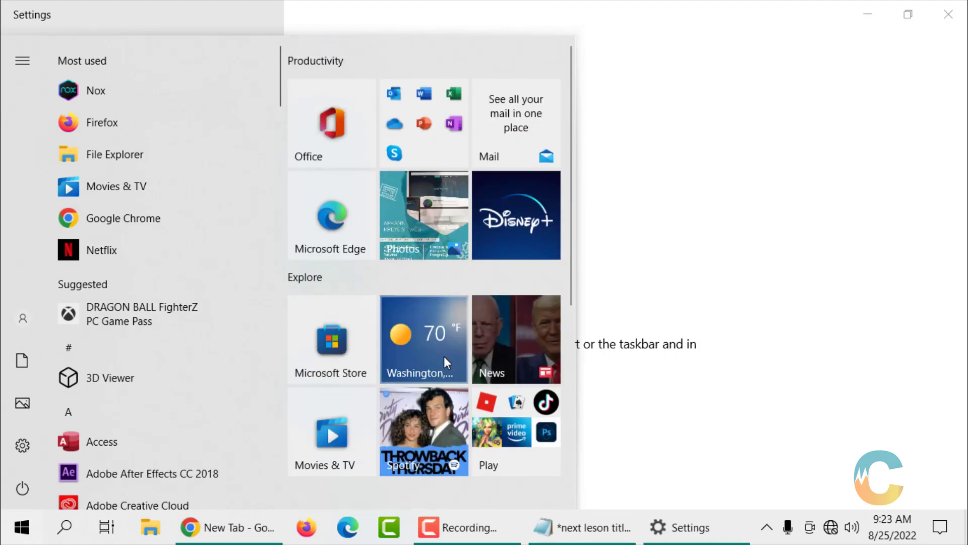
left_click(20, 539)
left_click(318, 194)
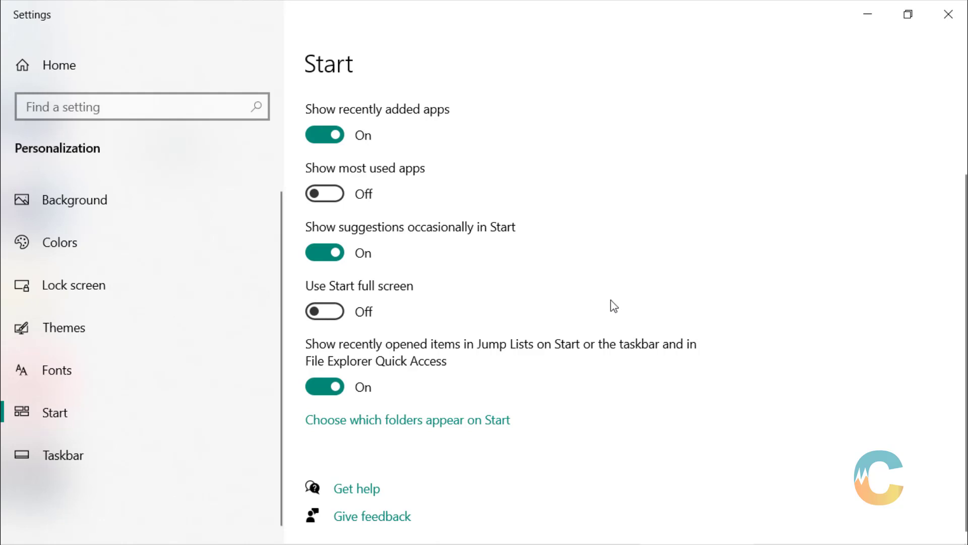
- Close Settings, check the next topic in the lesson titles note in Notepad, and minimize the note
left_click(943, 14)
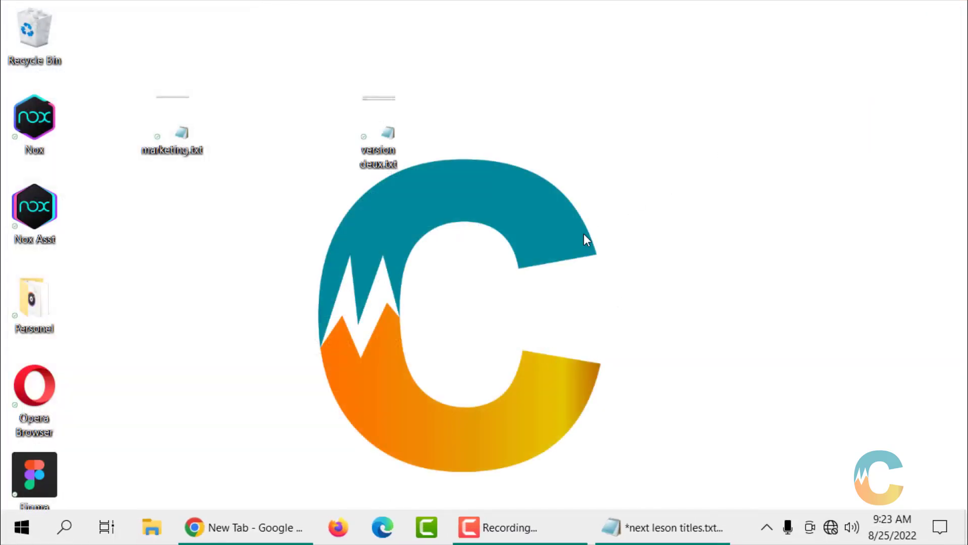
left_click(681, 525)
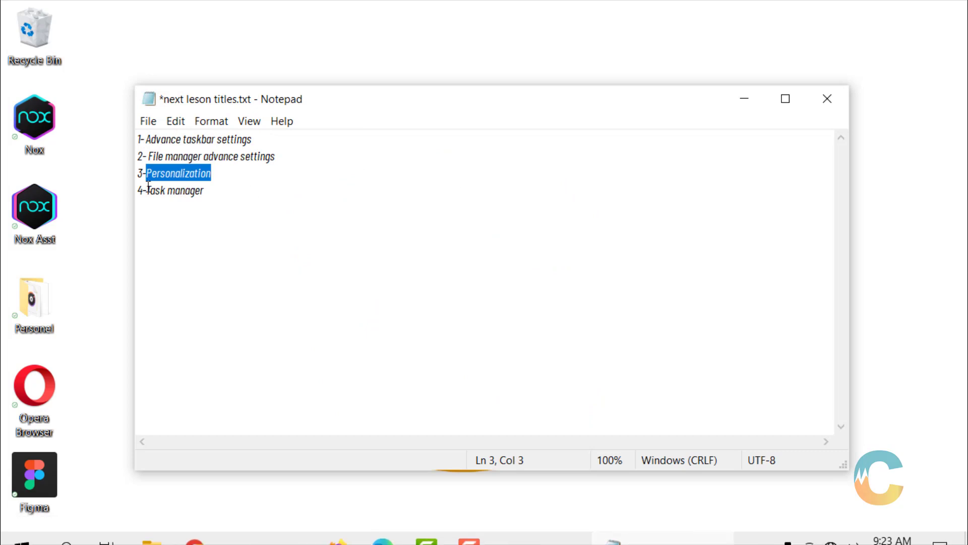
left_click(744, 99)
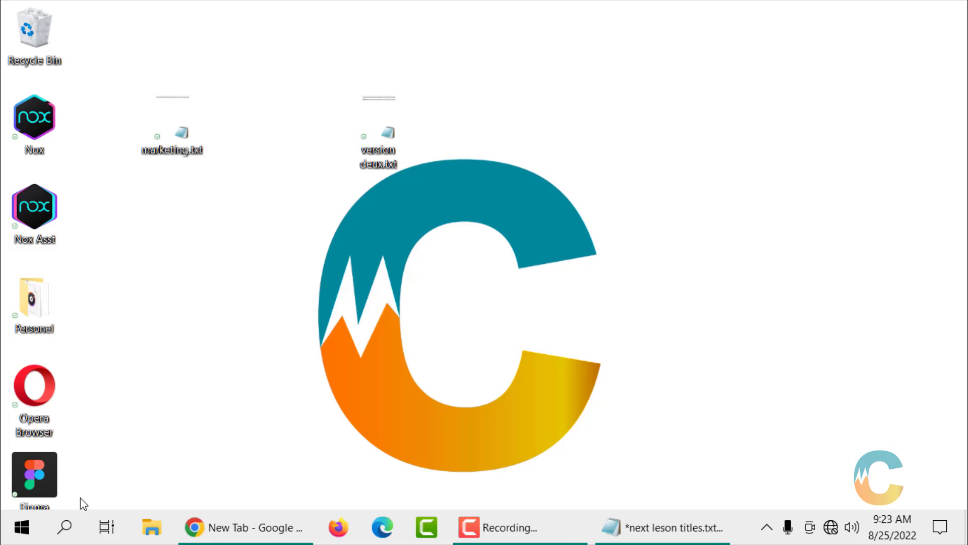
- Search Windows for "task", open Task Manager, and look over the running processes
left_click(64, 527)
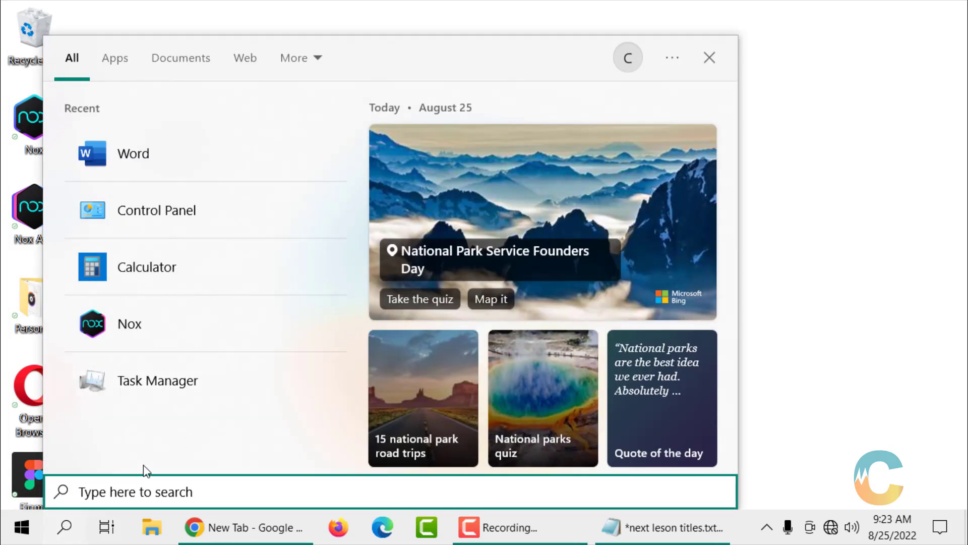
type("task")
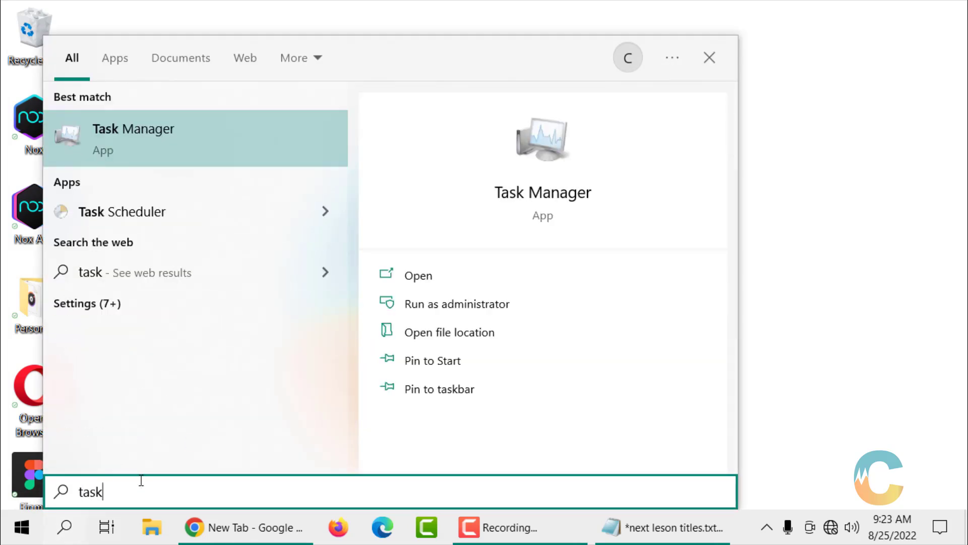
left_click(176, 139)
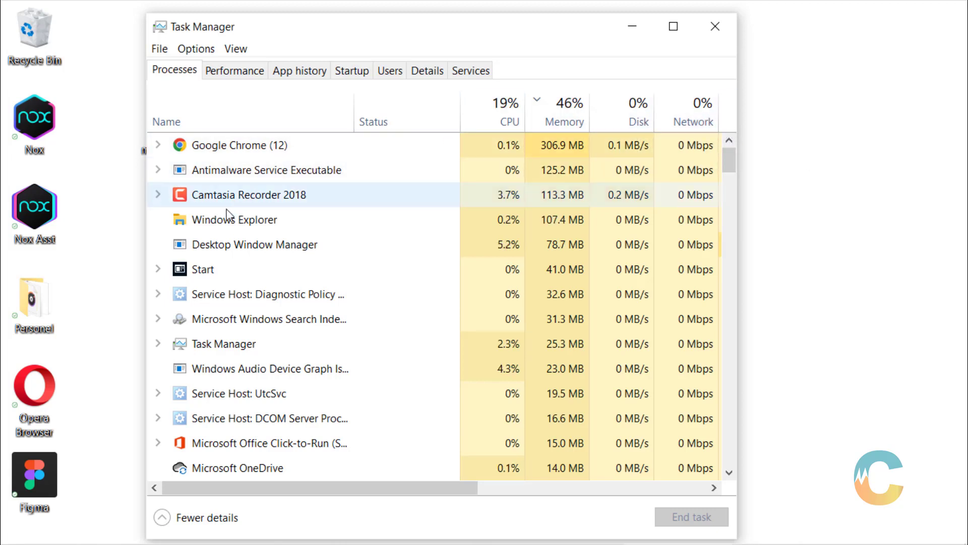
scroll(374, 340, "down", 2)
scroll(406, 254, "up", 2)
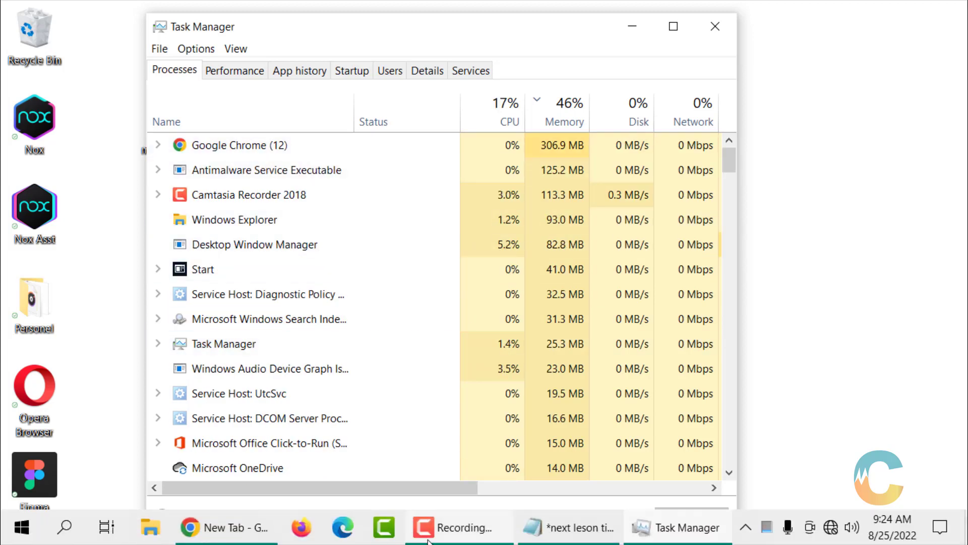
- Preview the open Google Chrome window, and end the Google Chrome task in Task Manager
left_click(287, 146)
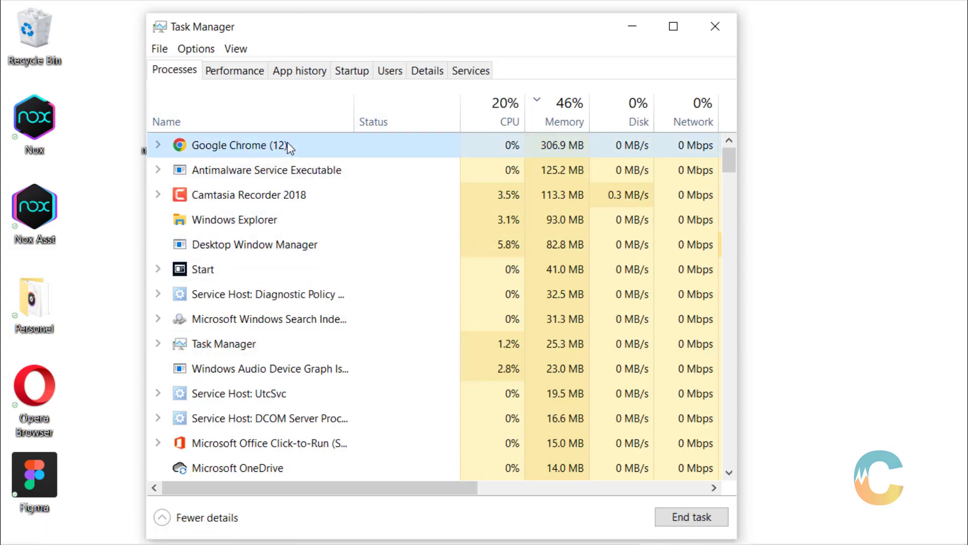
right_click(287, 146)
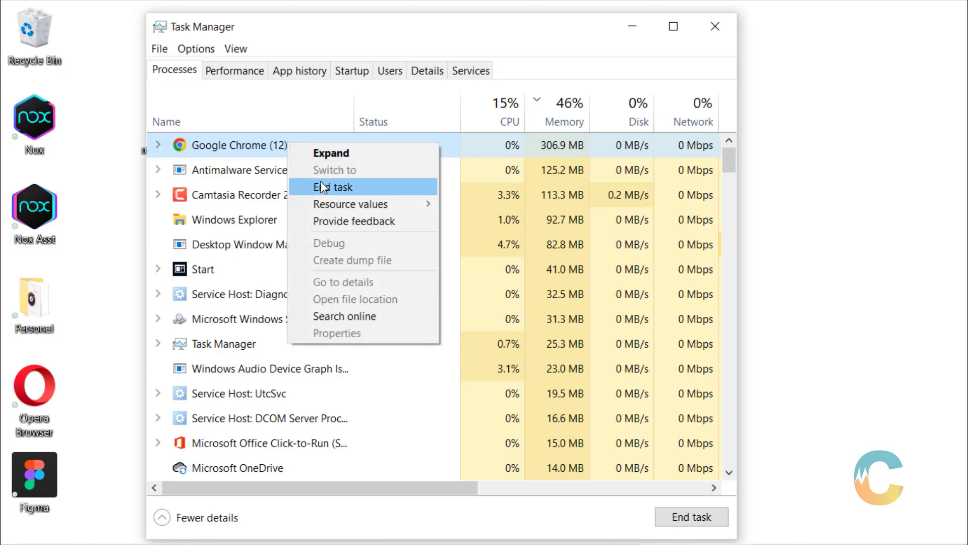
mouse_move(232, 534)
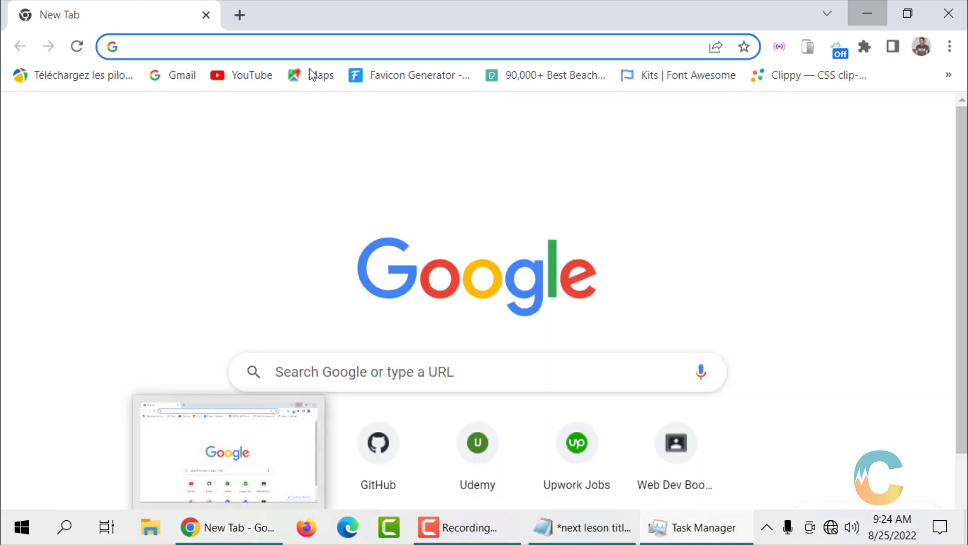
left_click(307, 134)
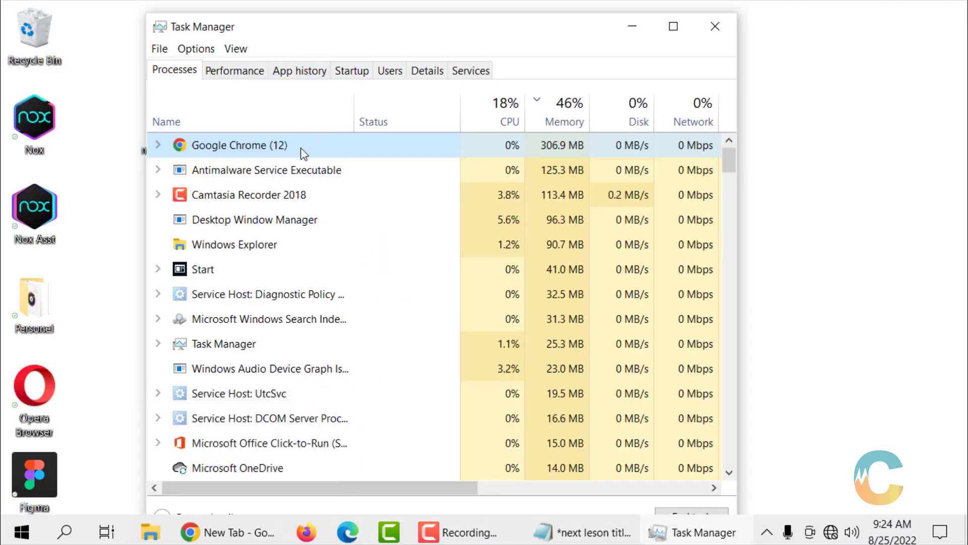
right_click(303, 147)
left_click(333, 192)
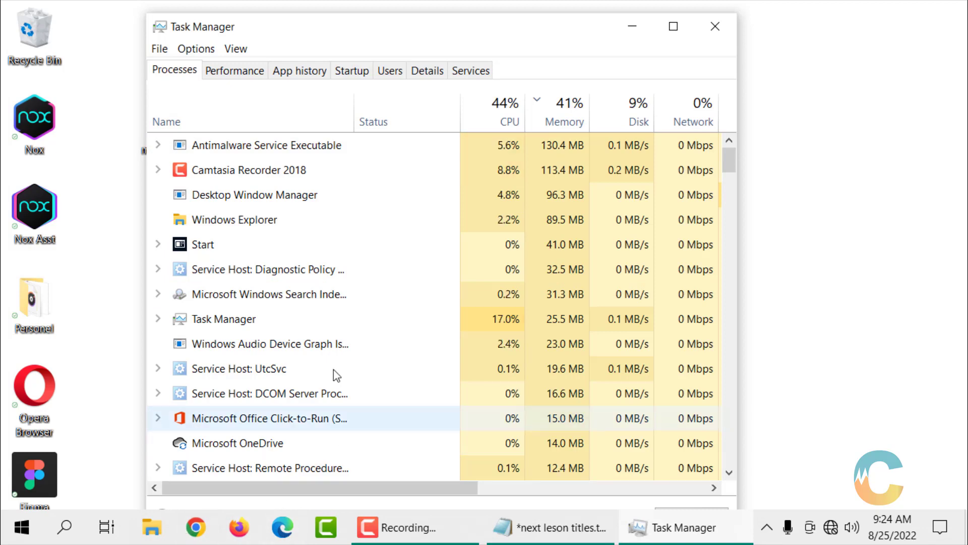
- Look through the remaining processes, and examine the CPU, Memory, Disk 0 (C:) and GPU 0 performance graphs
scroll(353, 358, "down", 2)
scroll(376, 351, "up", 2)
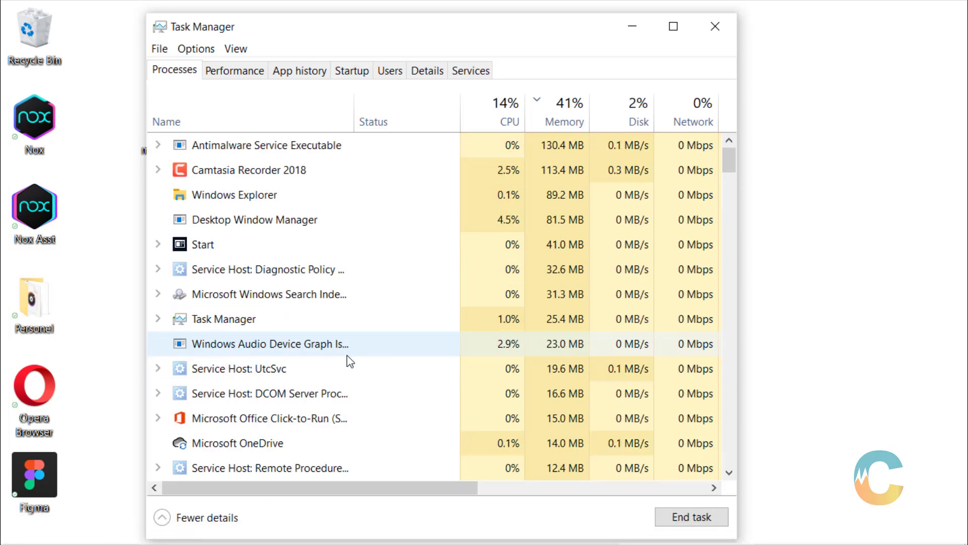
scroll(352, 360, "down", 8)
scroll(363, 357, "up", 8)
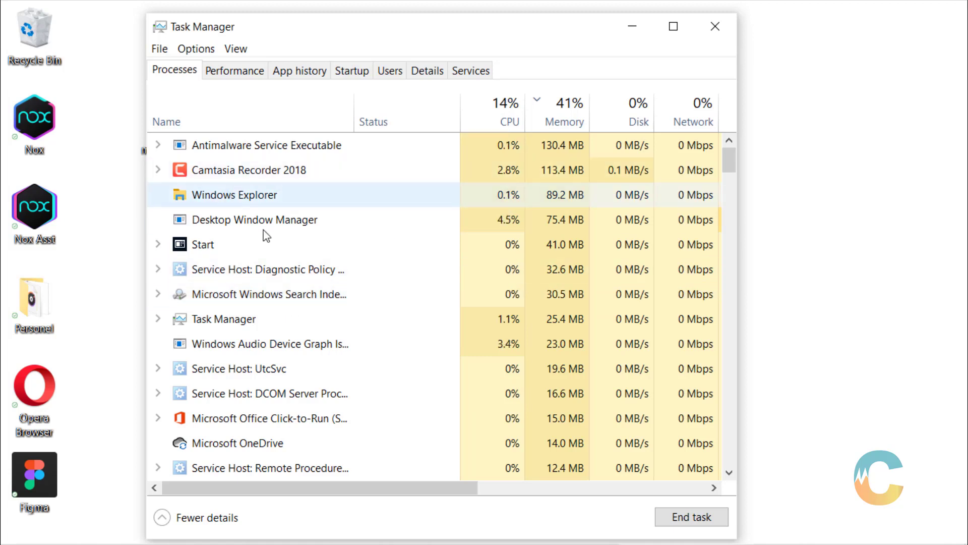
left_click(252, 73)
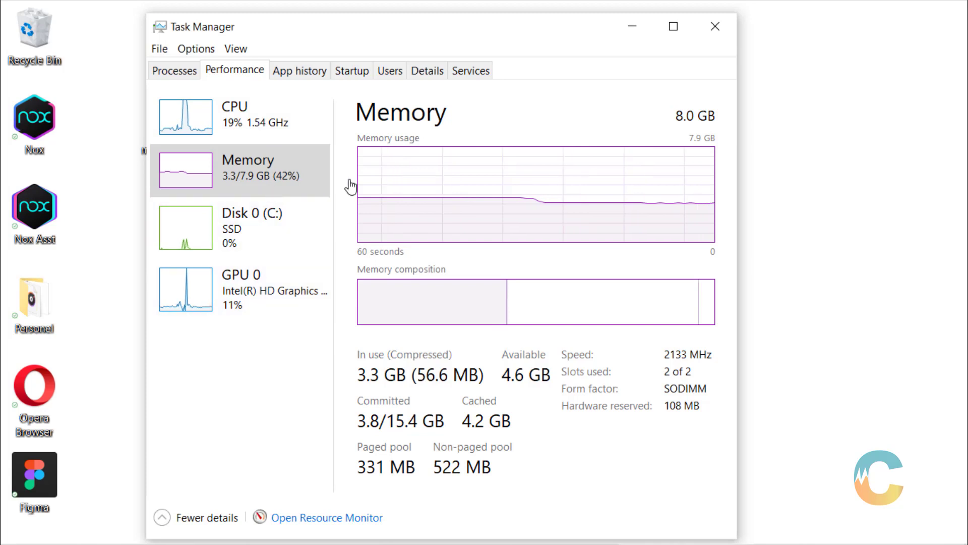
left_click(247, 126)
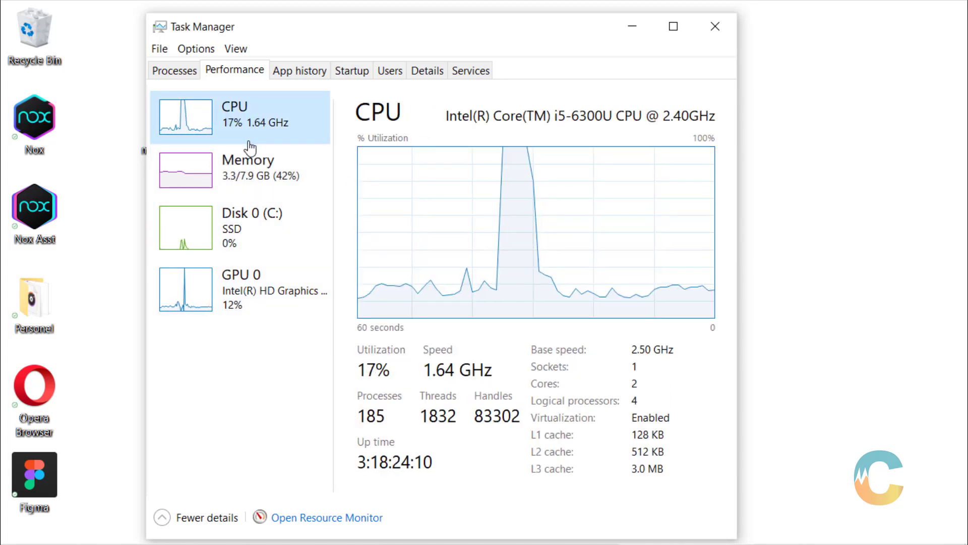
left_click(232, 171)
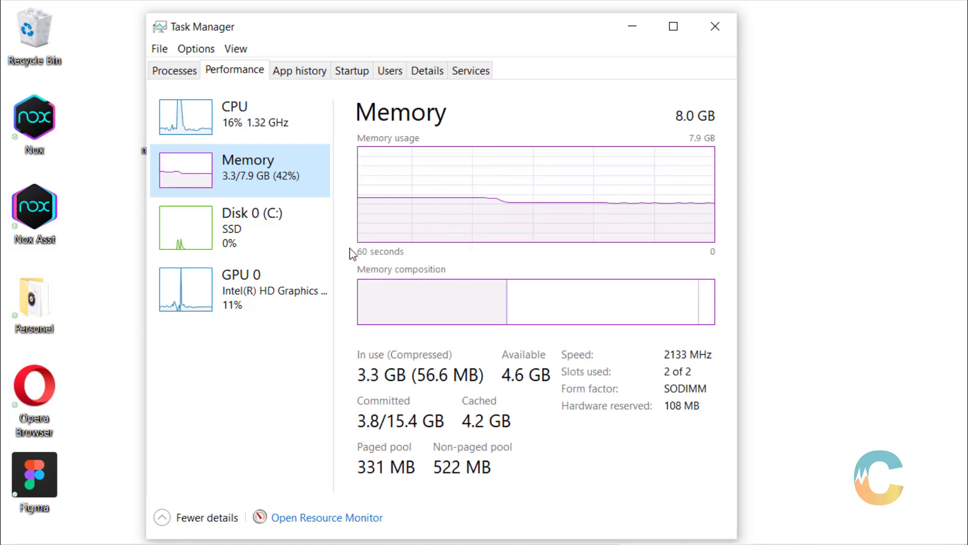
left_click(227, 241)
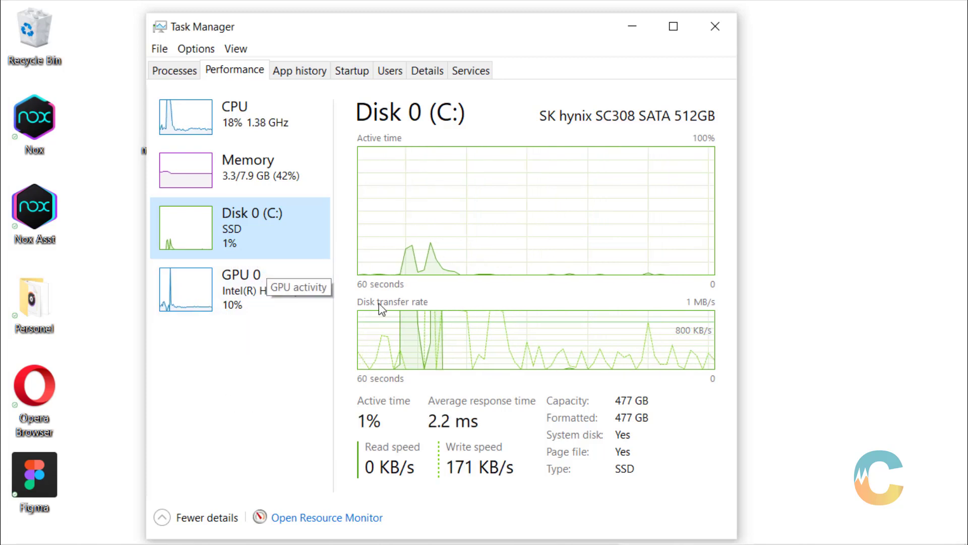
left_click(212, 301)
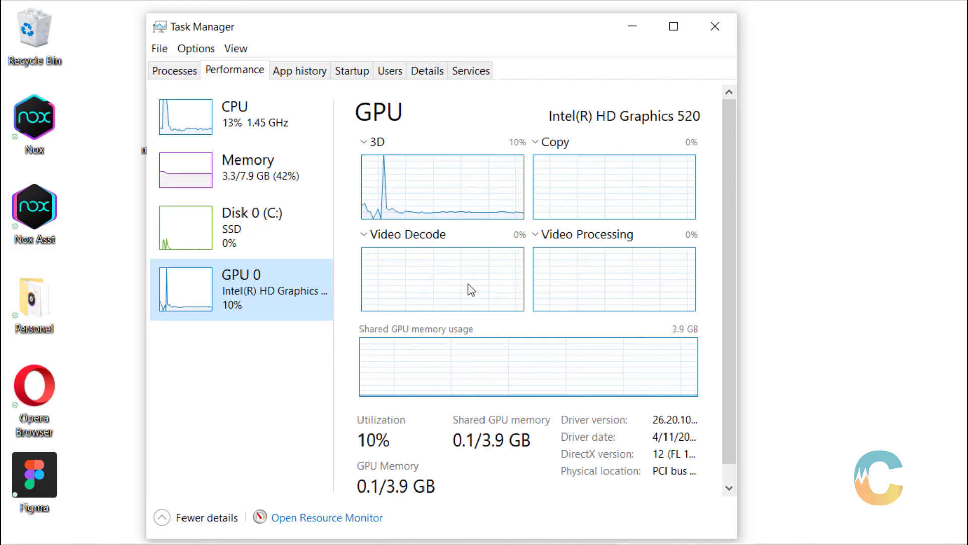
- Examine the resource usage of the listed apps in Task Manager's App history
left_click(306, 66)
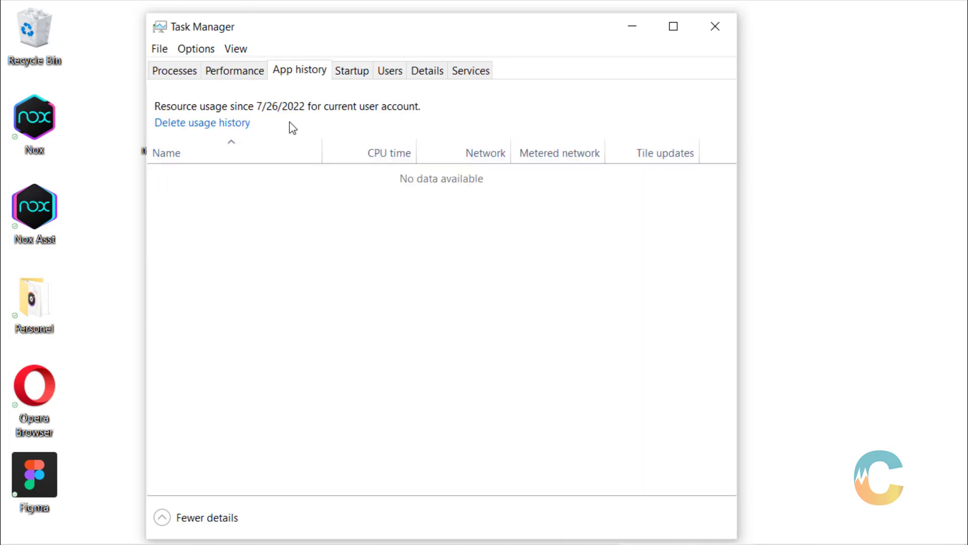
scroll(353, 255, "down", 7)
scroll(373, 267, "up", 7)
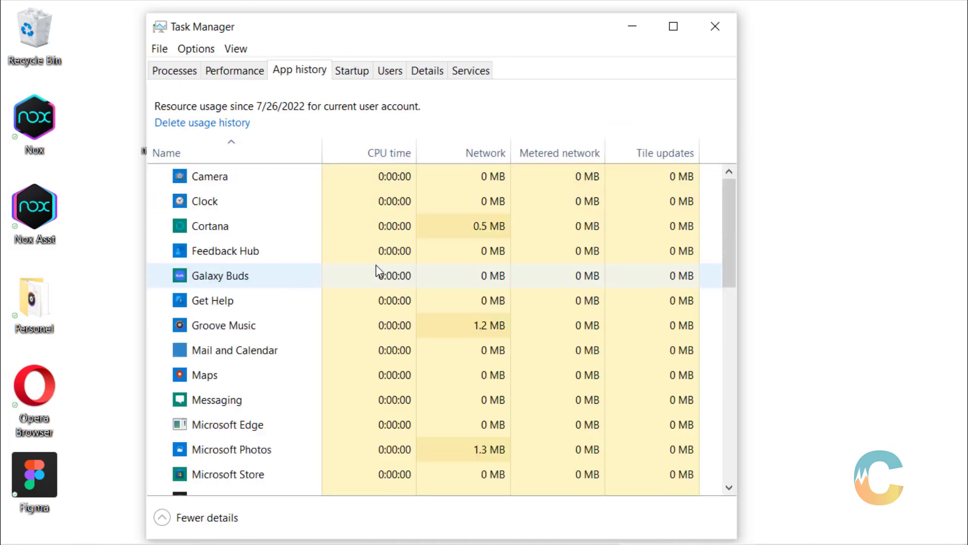
scroll(377, 265, "down", 7)
scroll(378, 262, "up", 7)
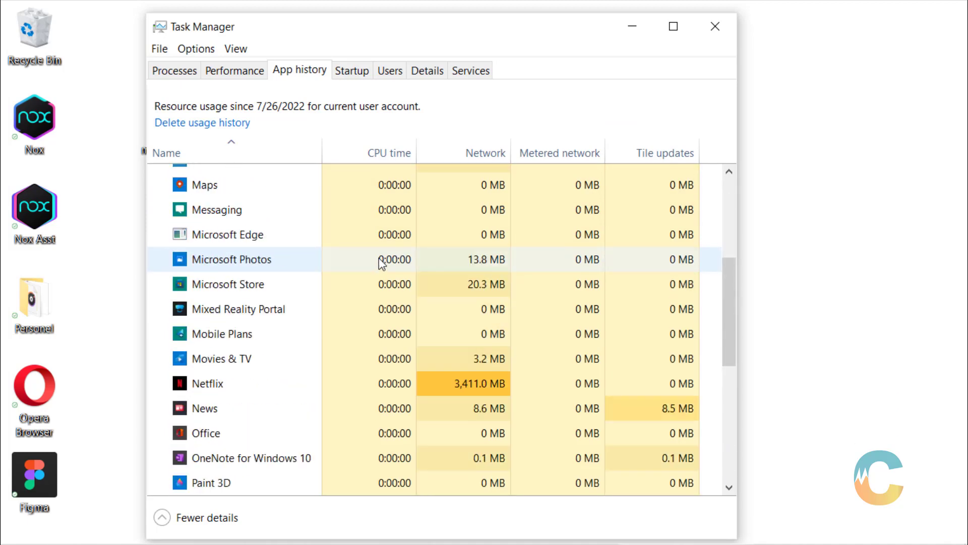
scroll(369, 242, "down", 4)
scroll(277, 340, "up", 4)
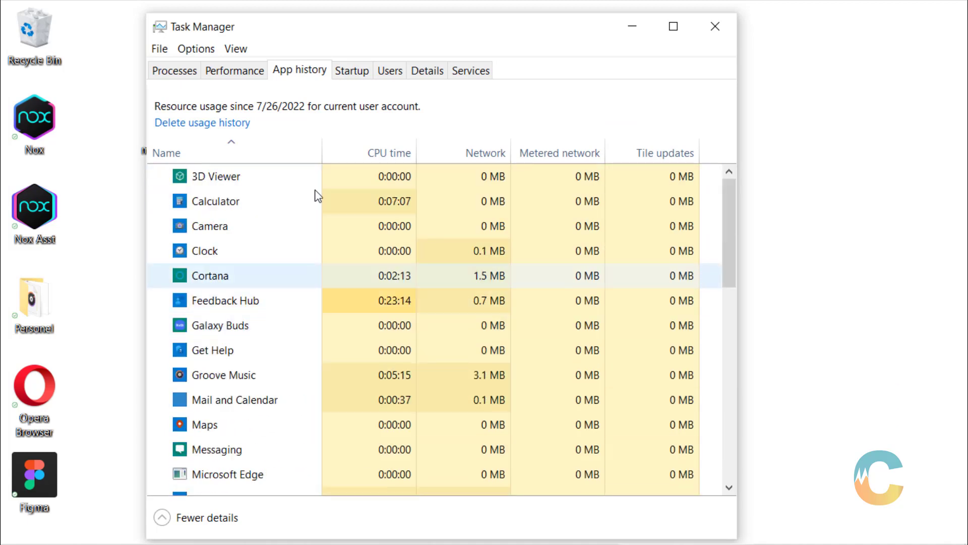
- Look over the startup programs in Task Manager, and disable Spotify from launching at startup
left_click(352, 70)
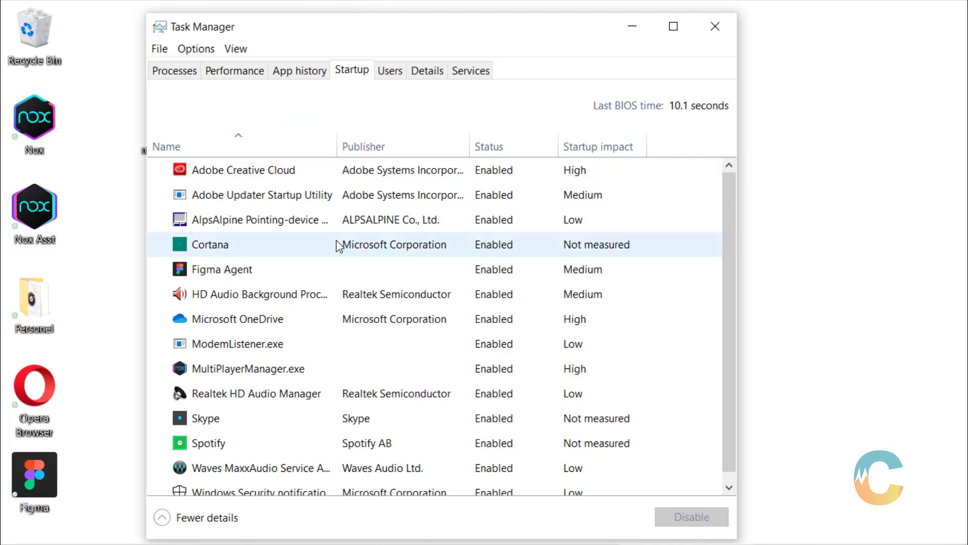
scroll(336, 245, "down", 1)
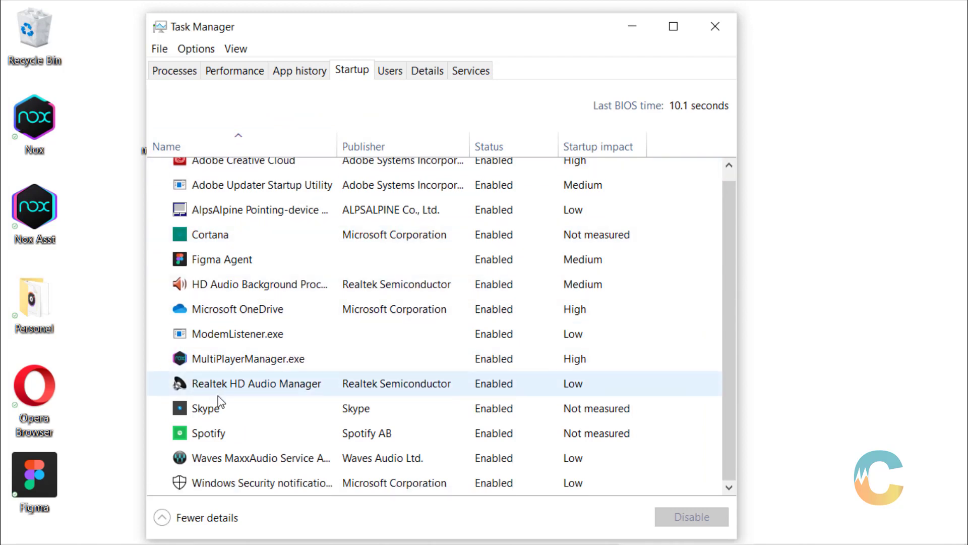
right_click(310, 444)
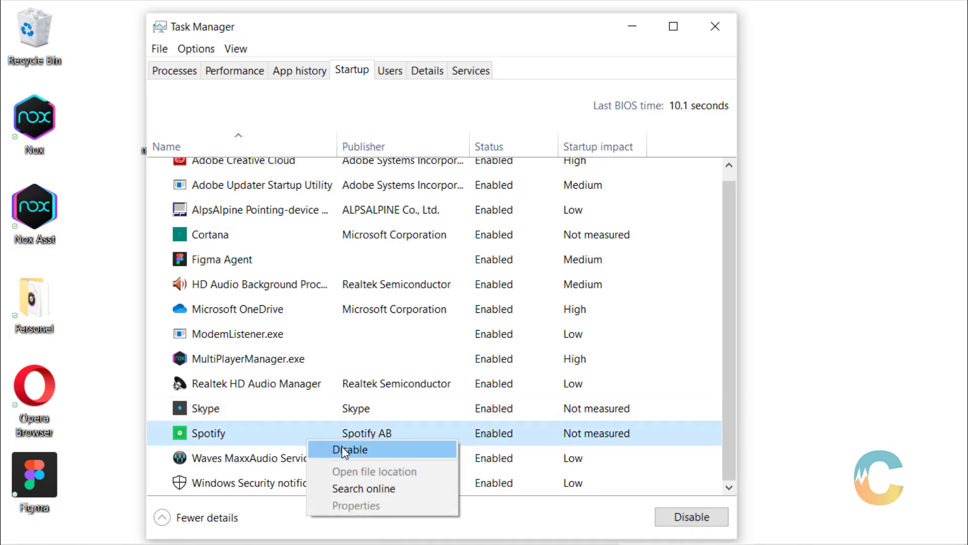
mouse_move(218, 543)
left_click(361, 450)
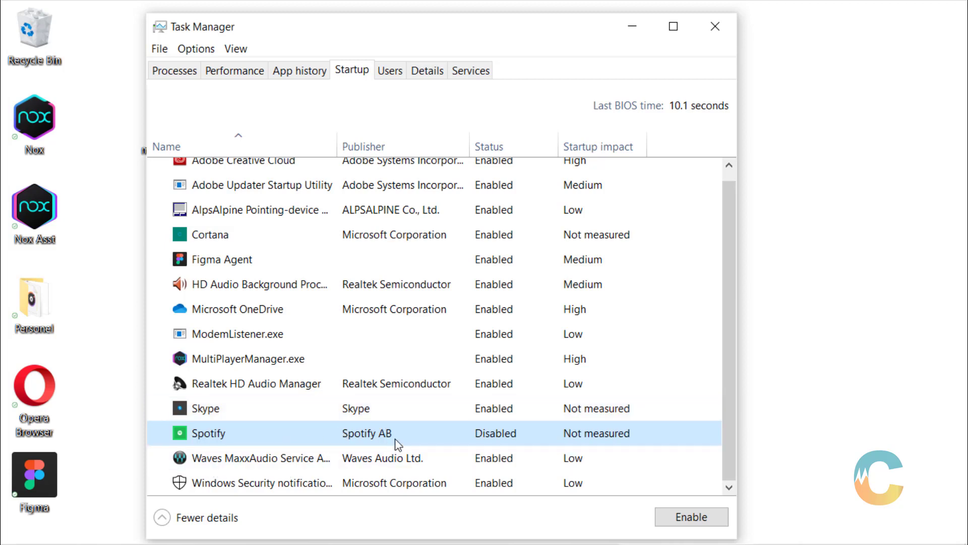
scroll(398, 429, "up", 1)
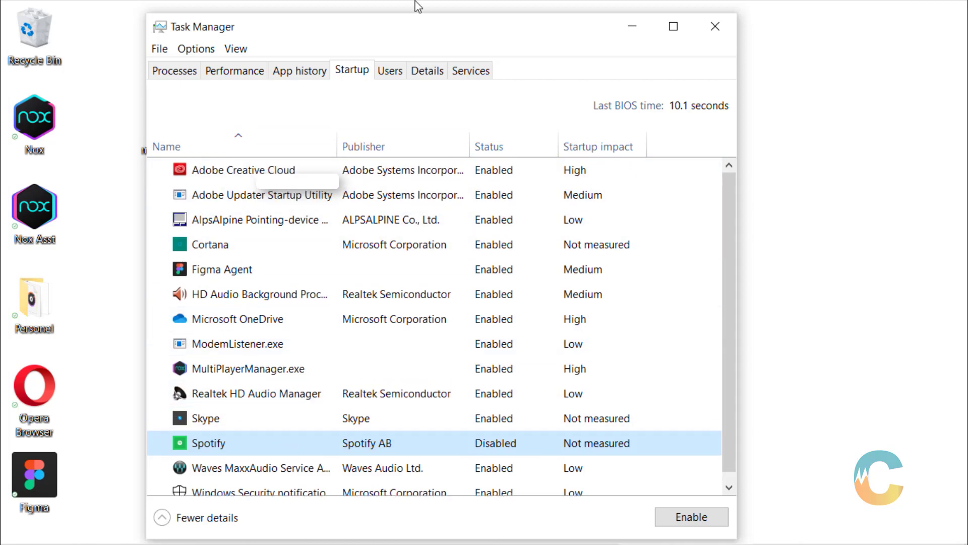
- Look through Task Manager's Details list of individual processes with their PID, status and memory use
left_click(390, 70)
left_click(455, 71)
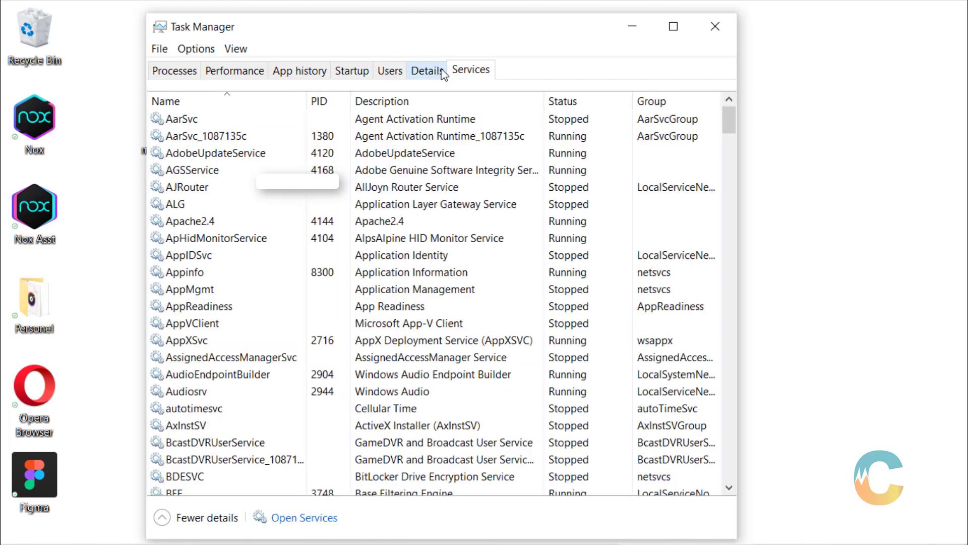
left_click(442, 74)
scroll(403, 212, "down", 15)
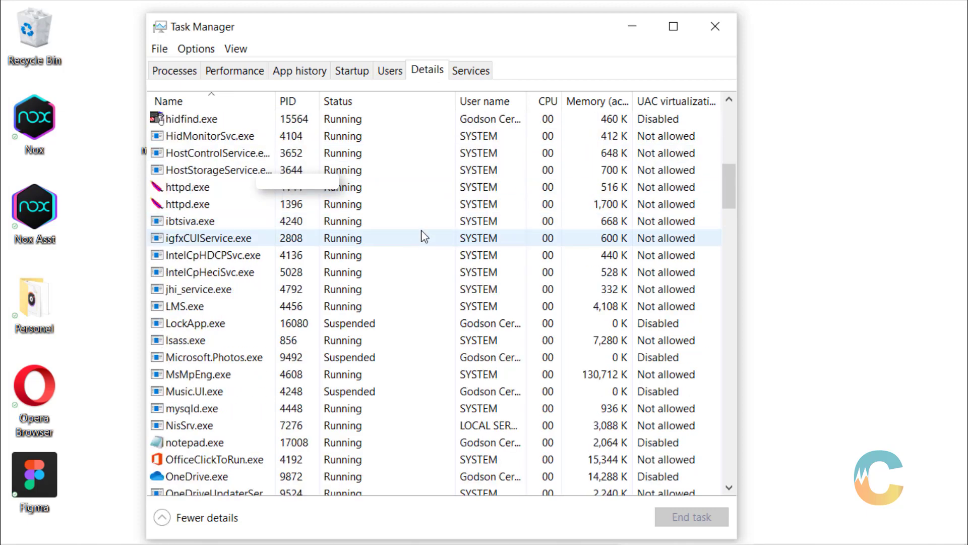
scroll(425, 237, "down", 20)
scroll(446, 242, "up", 20)
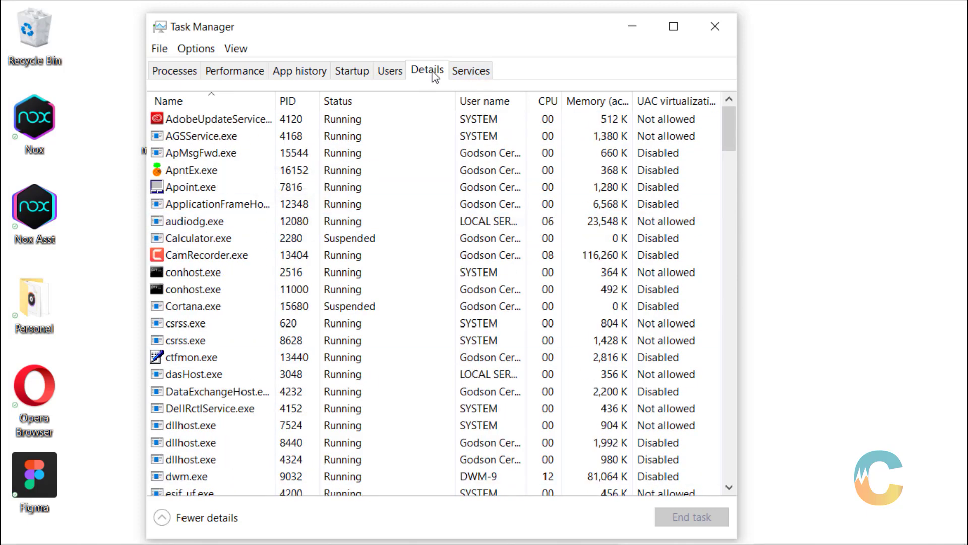
- Examine the Windows services and the actions available for AarSvc, and close Task Manager
left_click(466, 73)
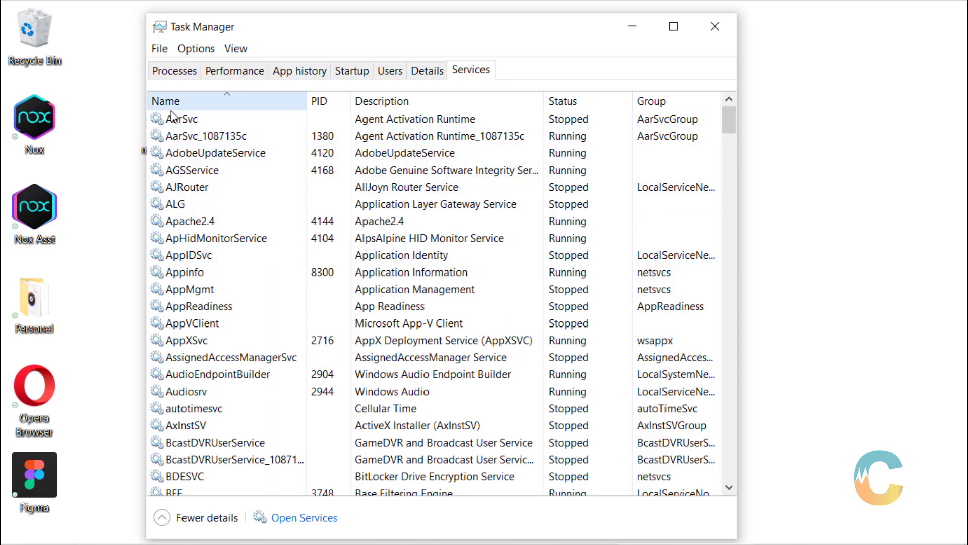
scroll(262, 191, "down", 10)
scroll(322, 227, "up", 10)
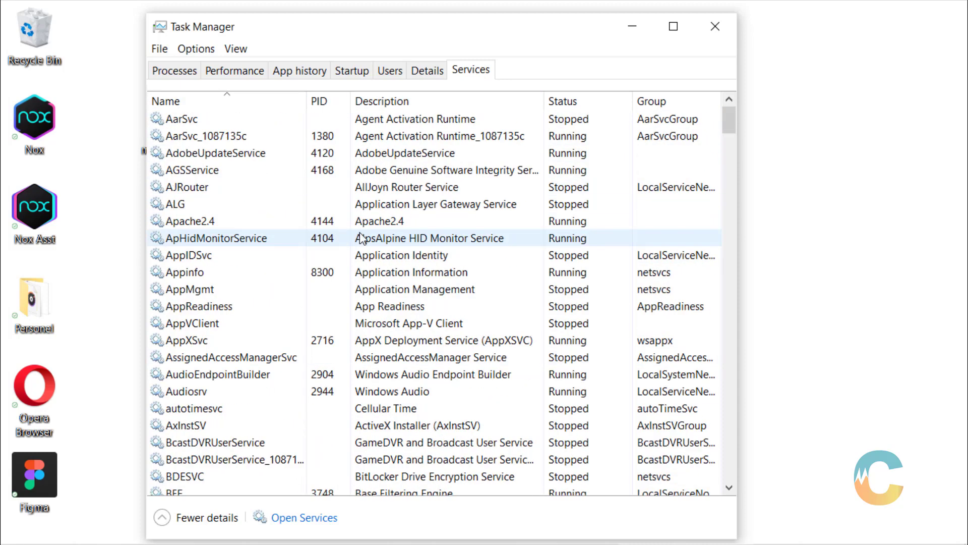
left_click(391, 117)
right_click(392, 117)
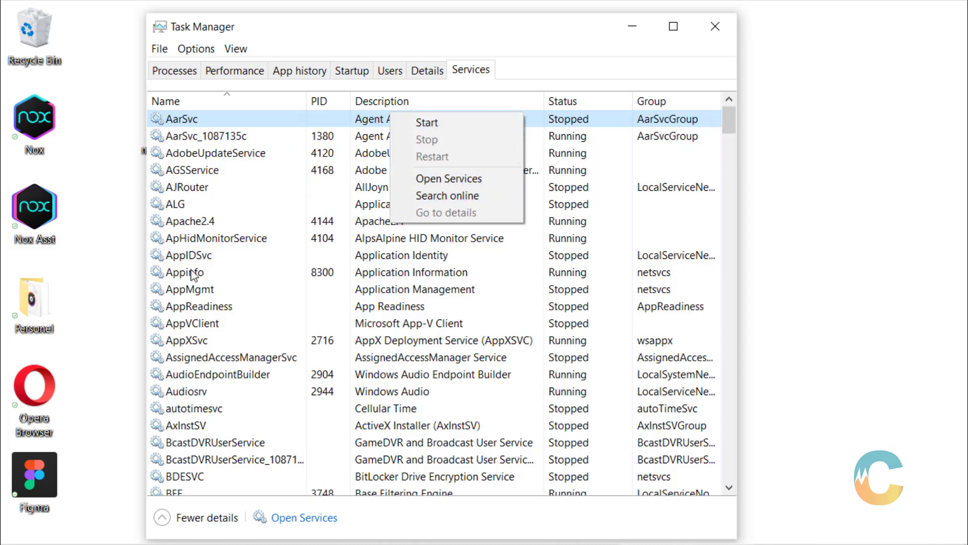
left_click(547, 34)
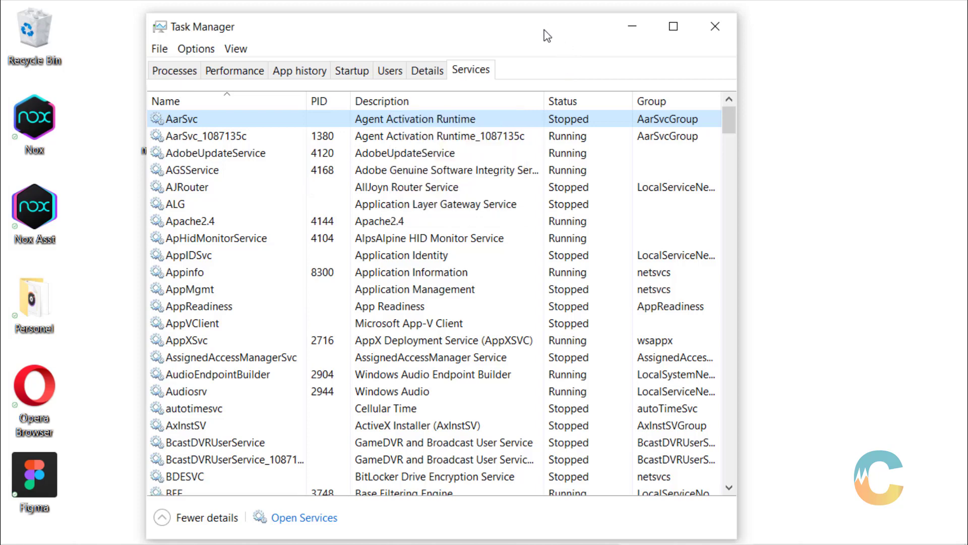
left_click(716, 28)
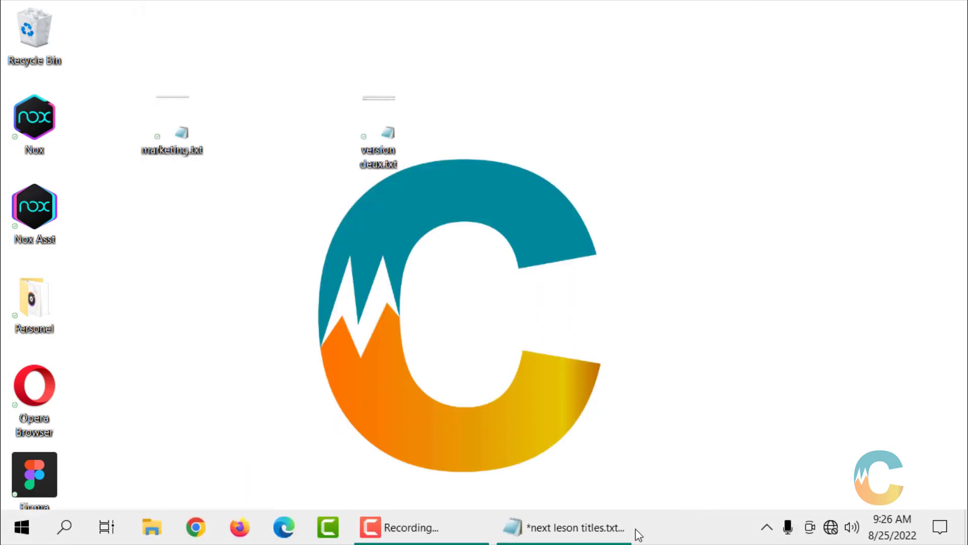
- Switch to Notepad's "next leson titles.txt", review the four lesson titles by highlighting them from Advance taskbar settings to Task manager, and minimize the window
left_click(633, 534)
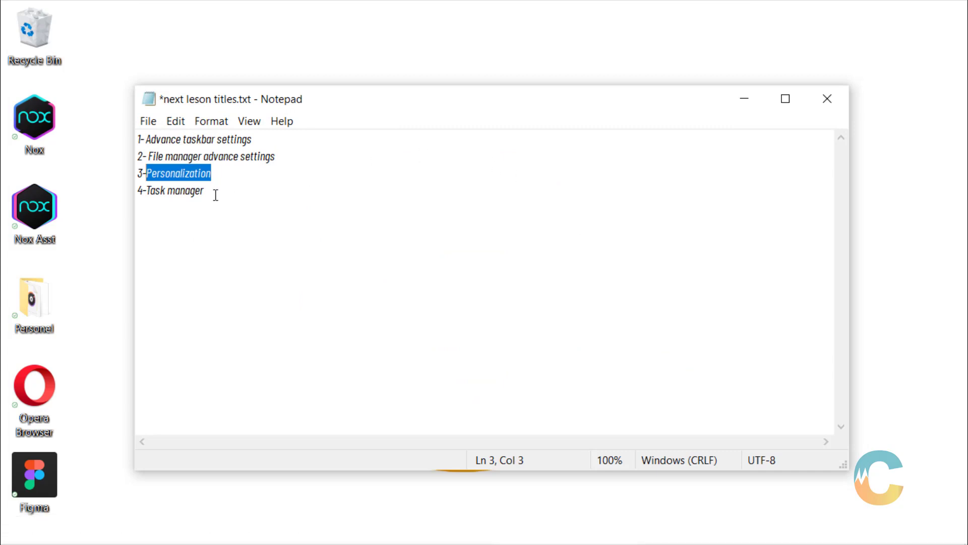
left_click_drag(206, 192, 147, 191)
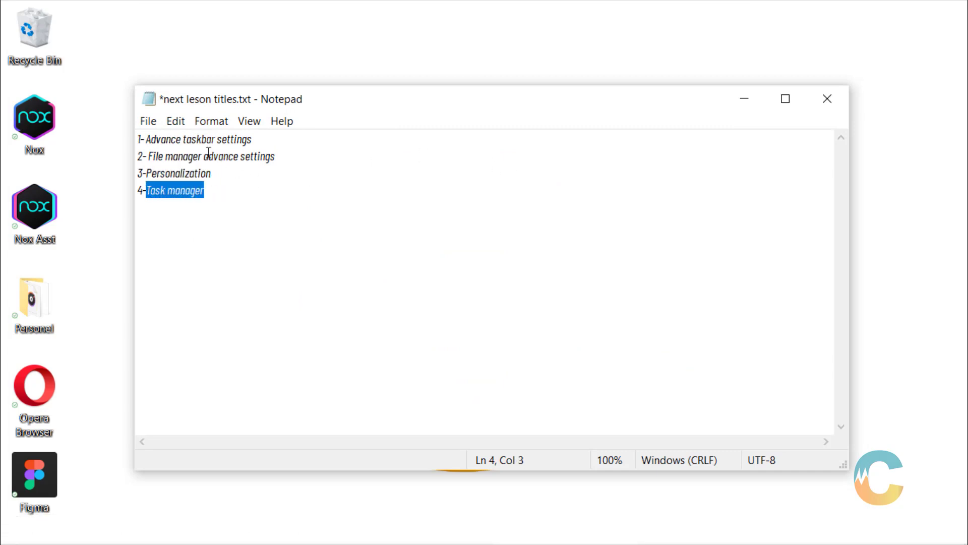
left_click_drag(150, 139, 373, 150)
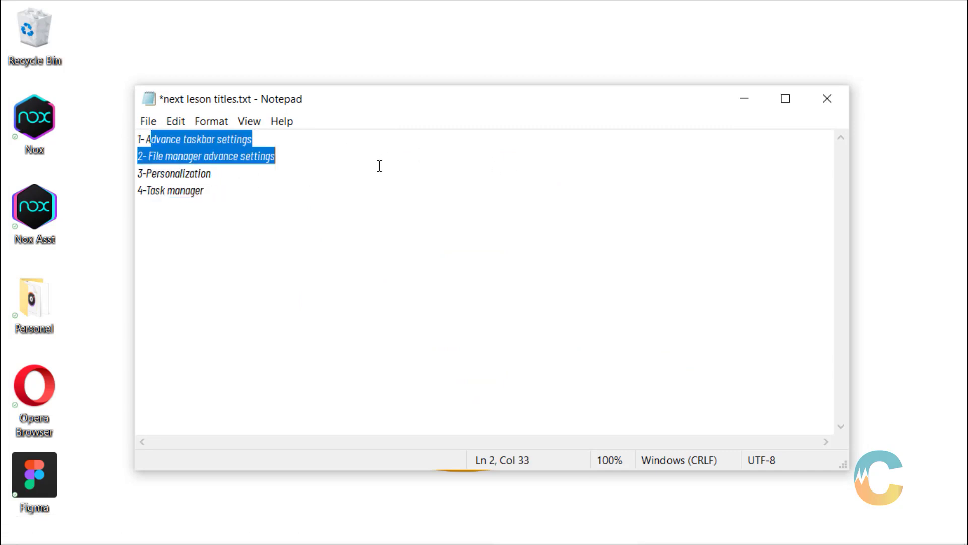
left_click(300, 181)
left_click_drag(294, 159, 178, 169)
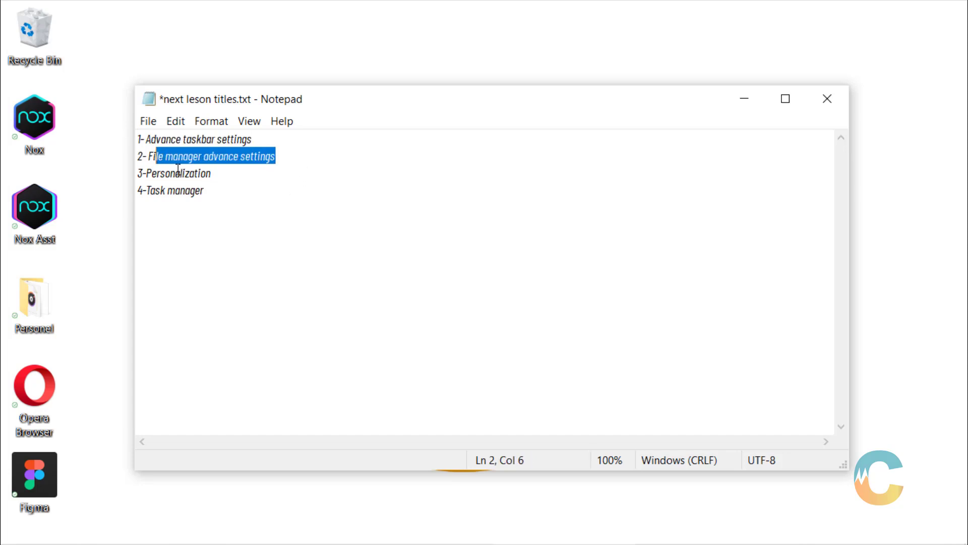
left_click_drag(234, 178, 151, 174)
left_click_drag(232, 194, 157, 194)
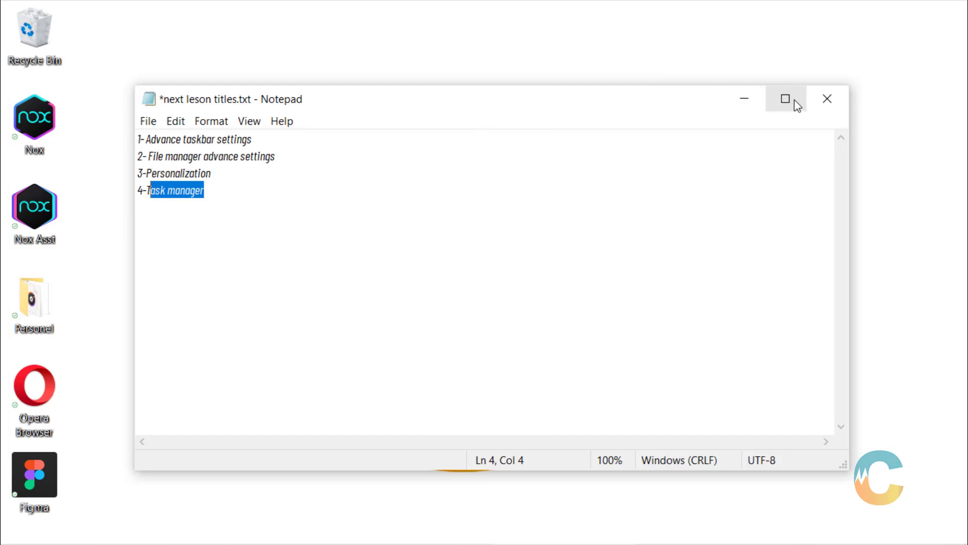
left_click(739, 99)
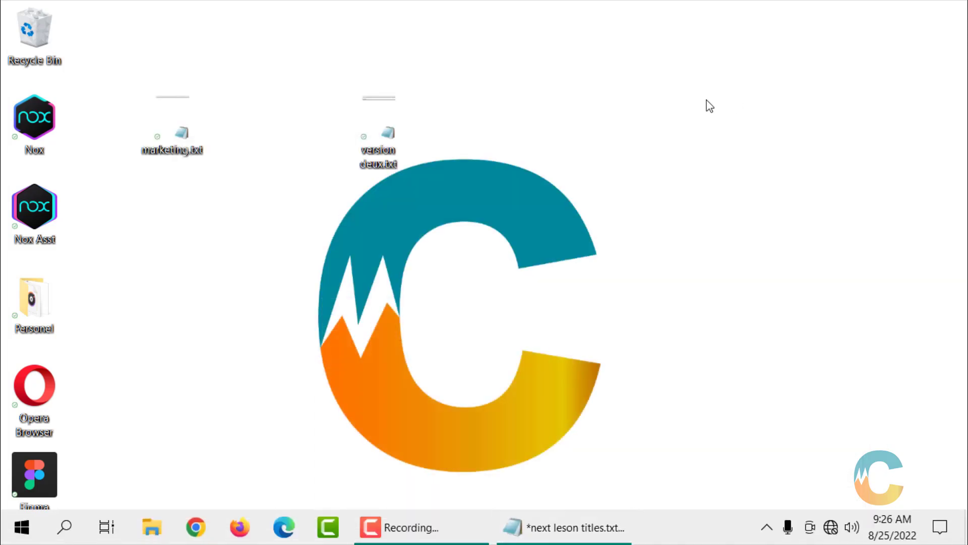